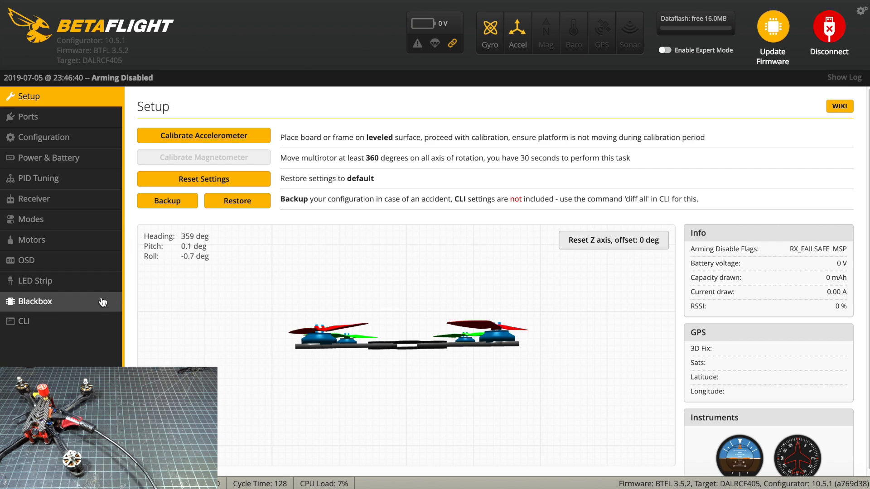
Step: Query the flight controller's firmware version by running the version command in the CLI
{"action": "left_click", "coordinate": [91, 323]}
{"action": "type", "text": "d"}
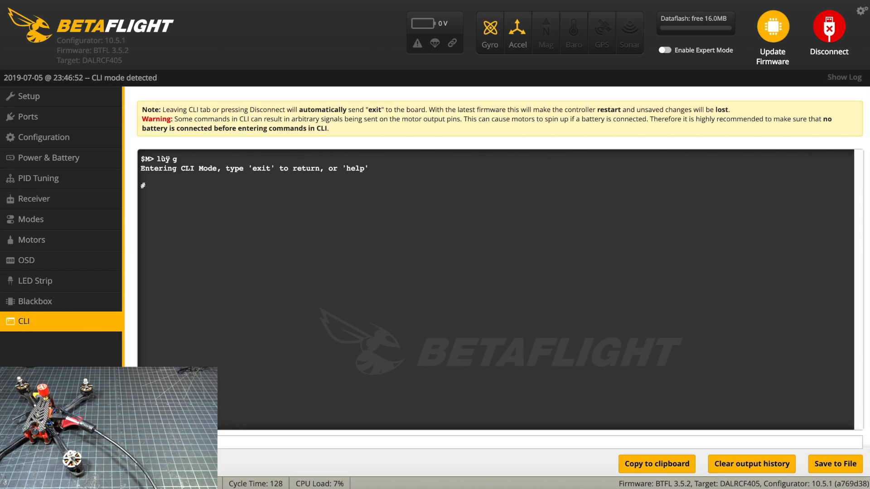
{"action": "key", "text": "Return"}
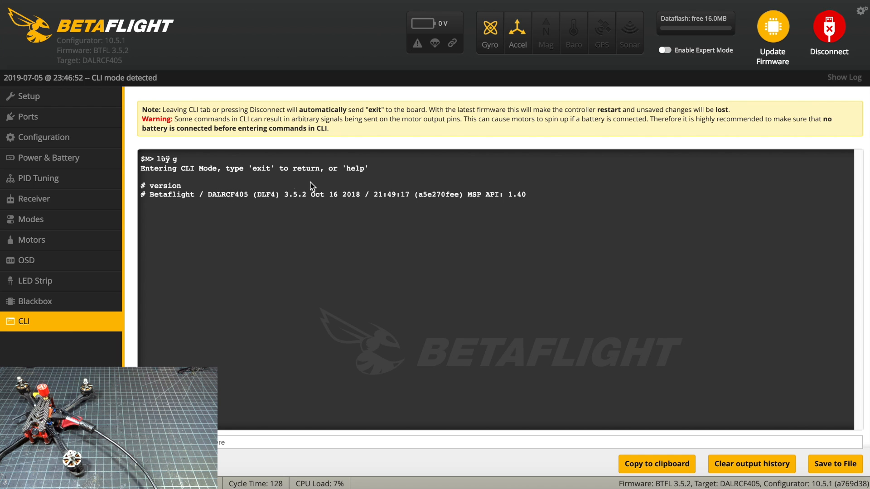
Step: Disconnect the board and choose the DALRCF405 target with Release firmware 3.5.7 (15-03-2019) in the Firmware Flasher
{"action": "left_click", "coordinate": [828, 28]}
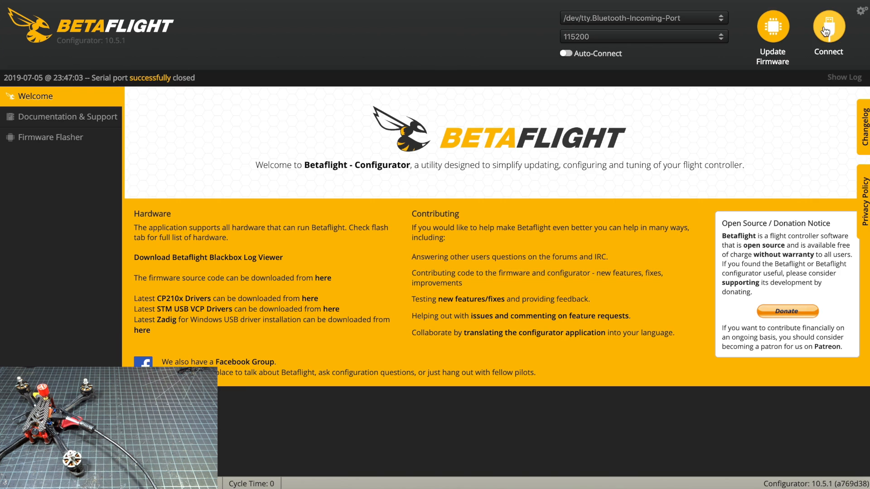
{"action": "left_click", "coordinate": [49, 137]}
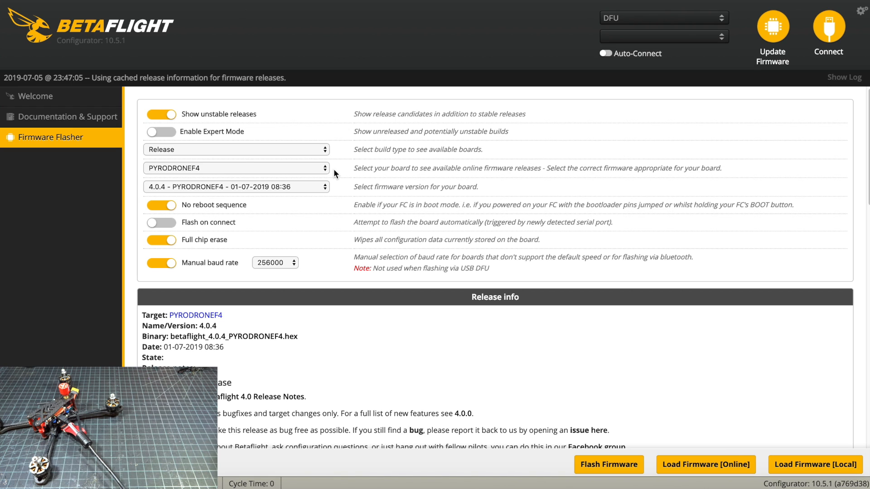
{"action": "left_click", "coordinate": [286, 151]}
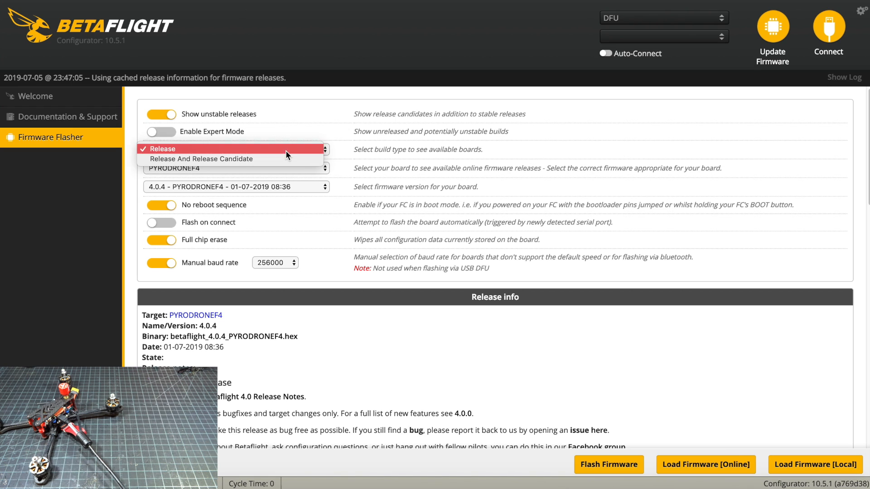
{"action": "left_click", "coordinate": [285, 151]}
{"action": "left_click", "coordinate": [269, 168]}
{"action": "scroll", "coordinate": [254, 160], "scroll_direction": "up", "scroll_amount": 20}
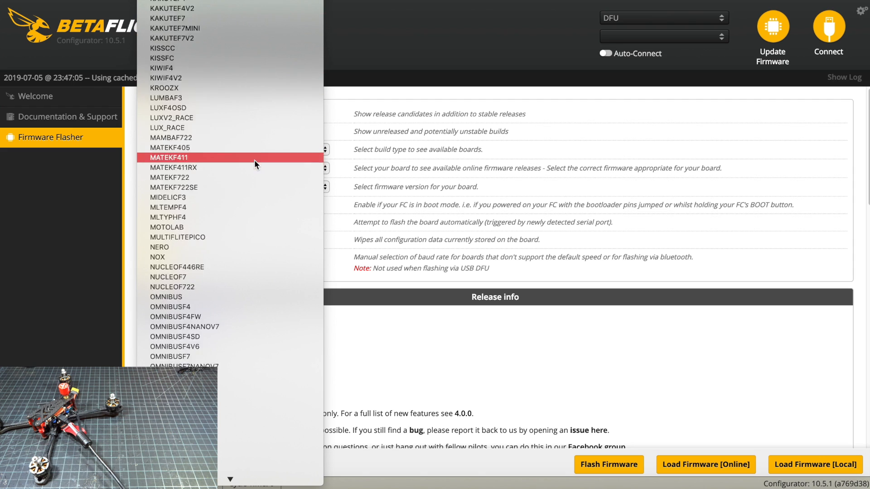
{"action": "scroll", "coordinate": [246, 241], "scroll_direction": "down", "scroll_amount": 10}
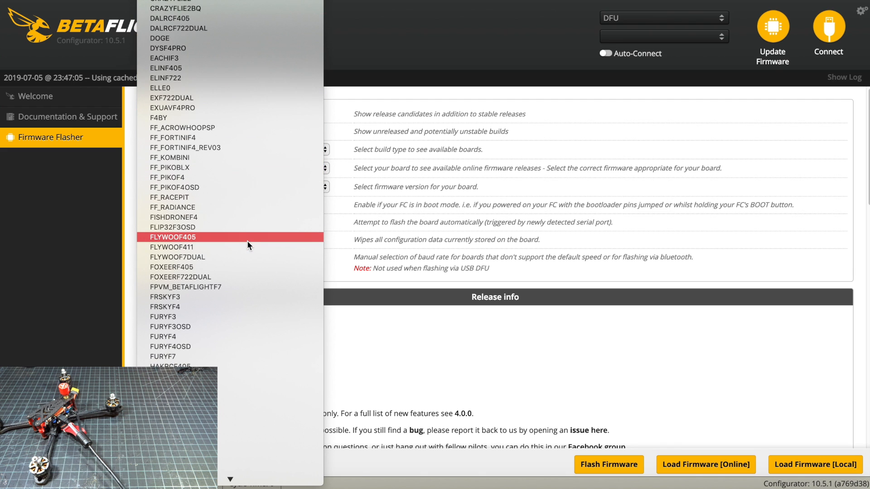
{"action": "left_click", "coordinate": [205, 18]}
{"action": "left_click", "coordinate": [241, 185]}
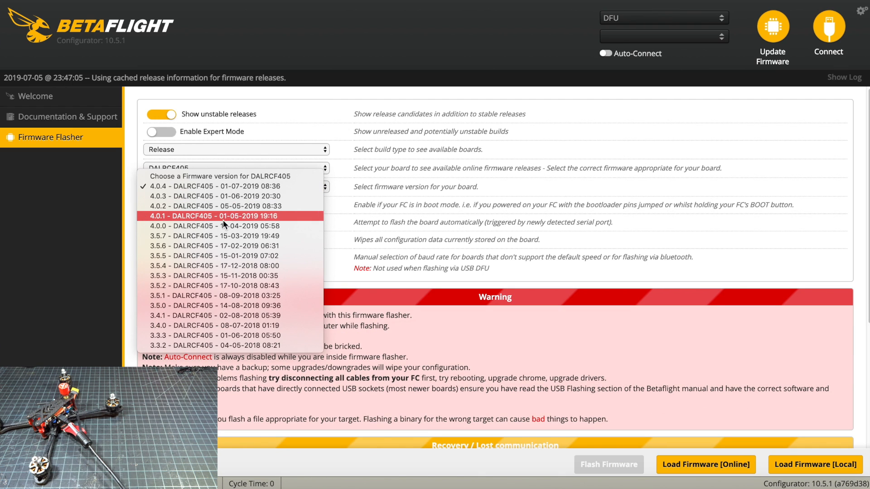
{"action": "left_click", "coordinate": [224, 231]}
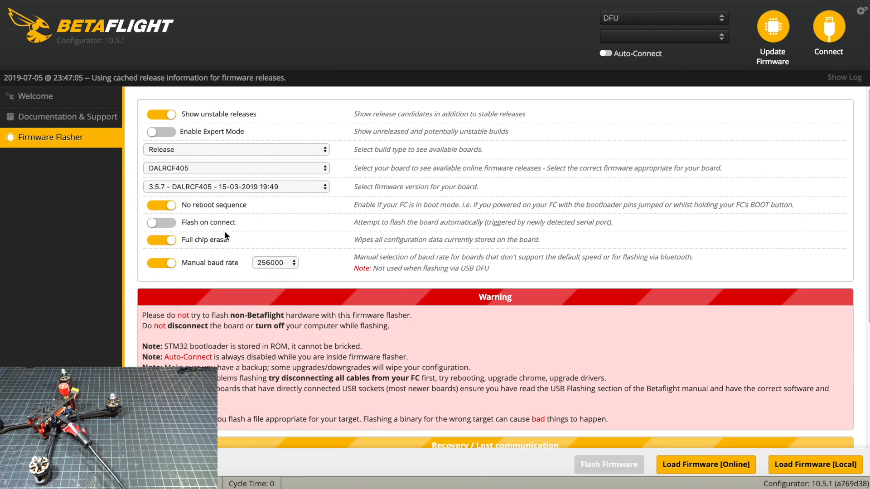
Step: Load the selected firmware from the online source and flash it to the board
{"action": "left_click", "coordinate": [680, 459]}
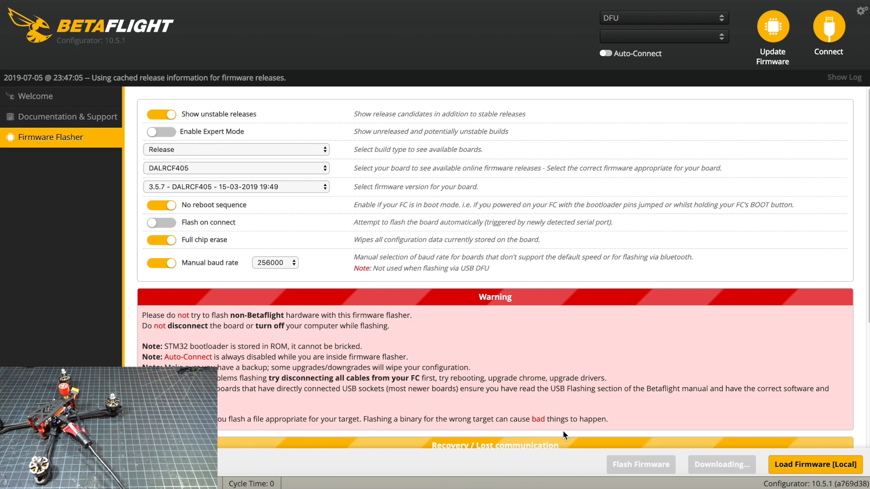
{"action": "scroll", "coordinate": [403, 382], "scroll_direction": "down", "scroll_amount": 4}
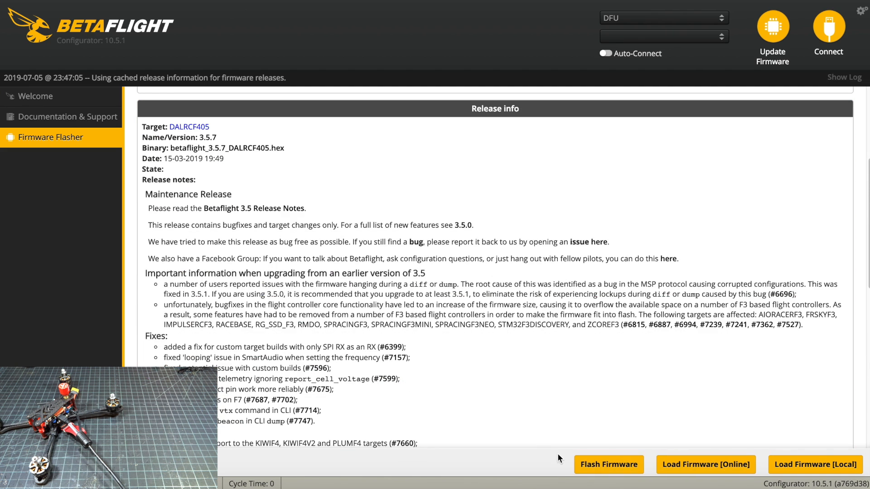
{"action": "left_click", "coordinate": [586, 465]}
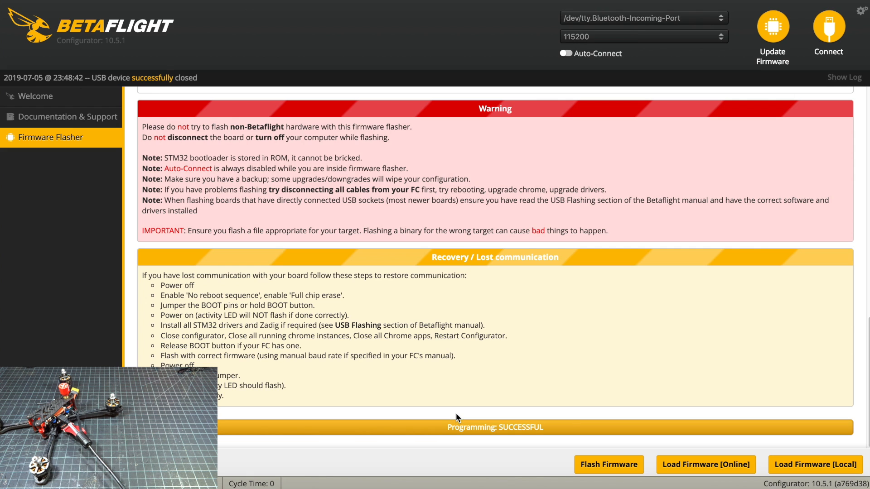
Step: Connect to the flight controller and enable Serial Rx on UART1 in the port settings
{"action": "left_click", "coordinate": [829, 25]}
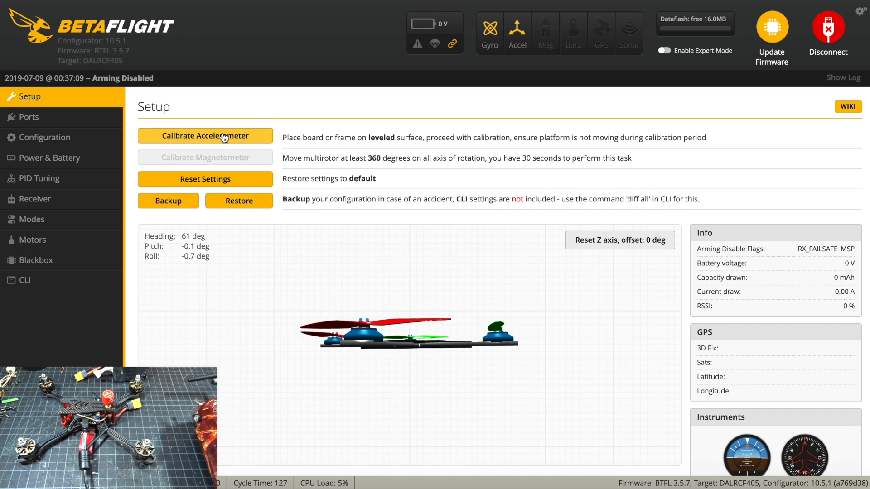
{"action": "left_click", "coordinate": [107, 121]}
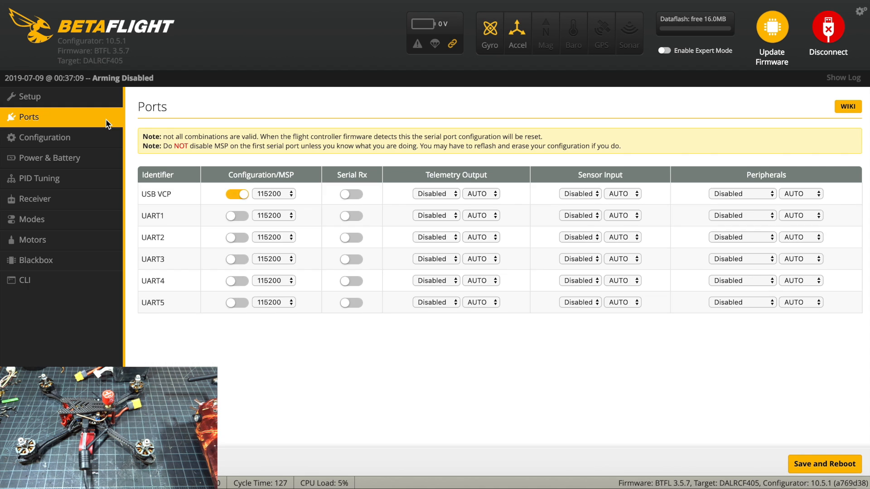
{"action": "left_click", "coordinate": [92, 96]}
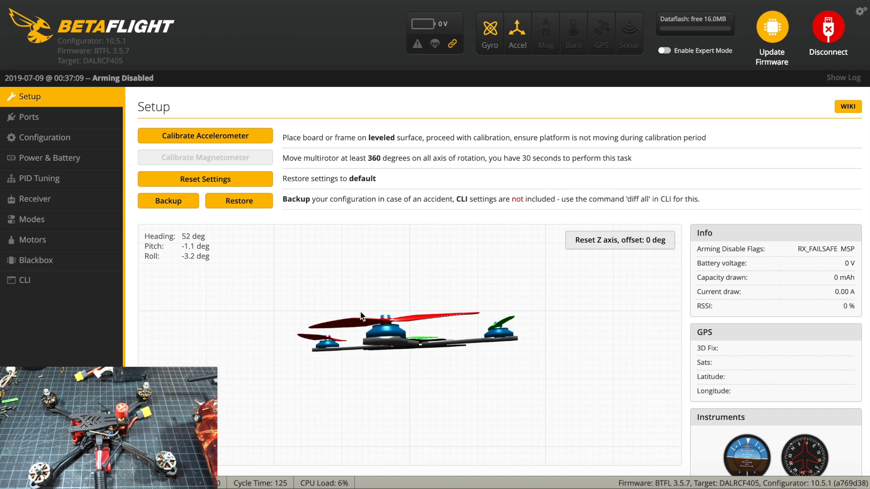
{"action": "left_click", "coordinate": [29, 117]}
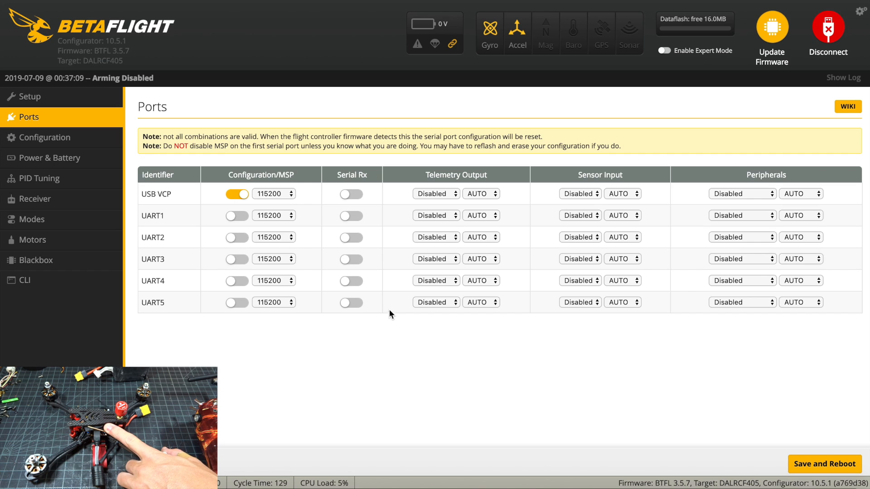
{"action": "left_click", "coordinate": [349, 216]}
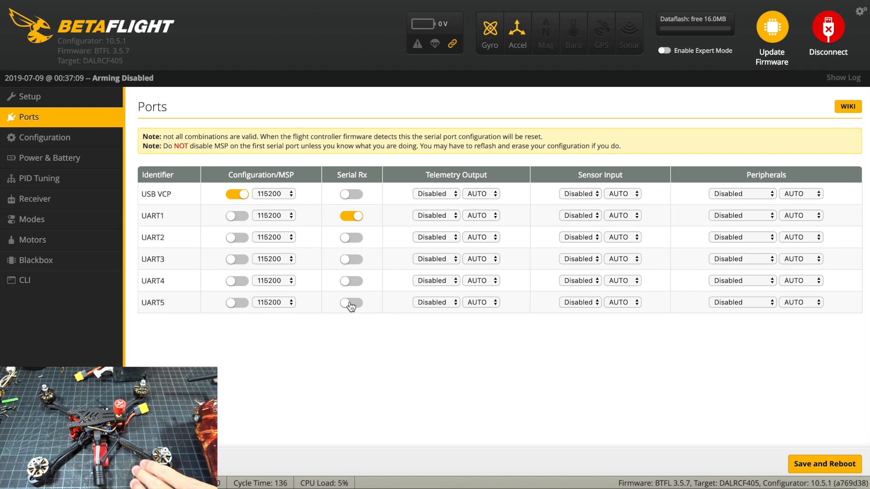
Step: Assign the VTX (TBS SmartAudio) peripheral to UART5, and save the port settings with a reboot
{"action": "left_click", "coordinate": [735, 303]}
{"action": "left_click", "coordinate": [736, 318]}
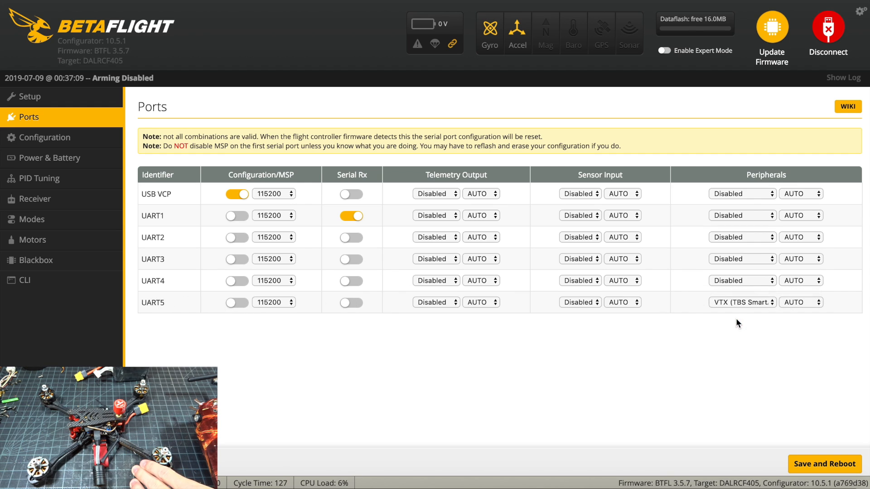
{"action": "left_click", "coordinate": [735, 306]}
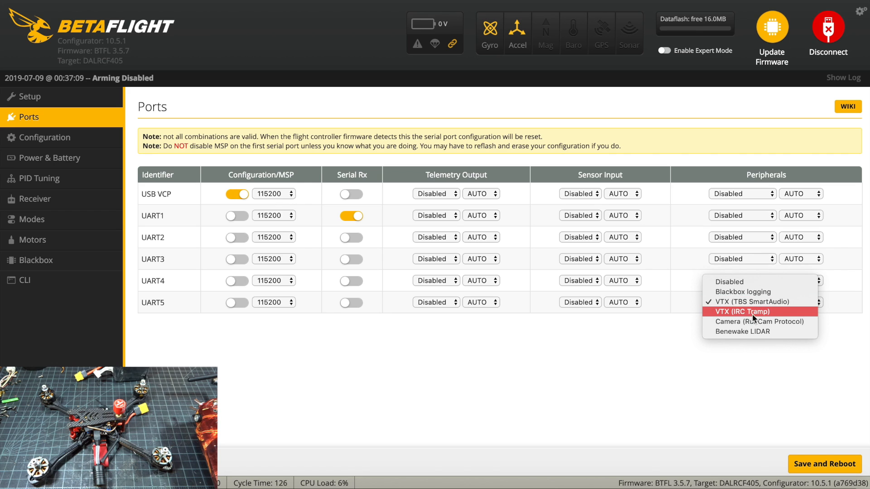
{"action": "left_click", "coordinate": [772, 304]}
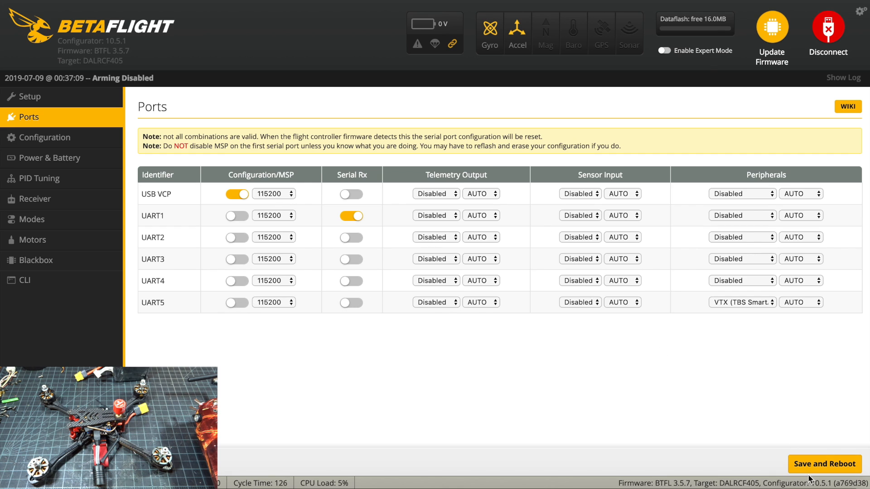
{"action": "left_click", "coordinate": [842, 463]}
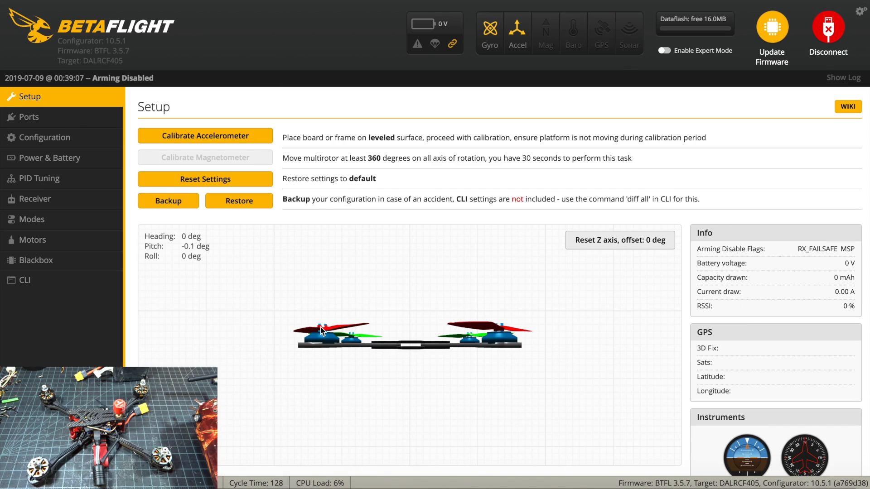
Step: Enable reversed motor direction in the mixer section of the configuration
{"action": "left_click", "coordinate": [38, 139]}
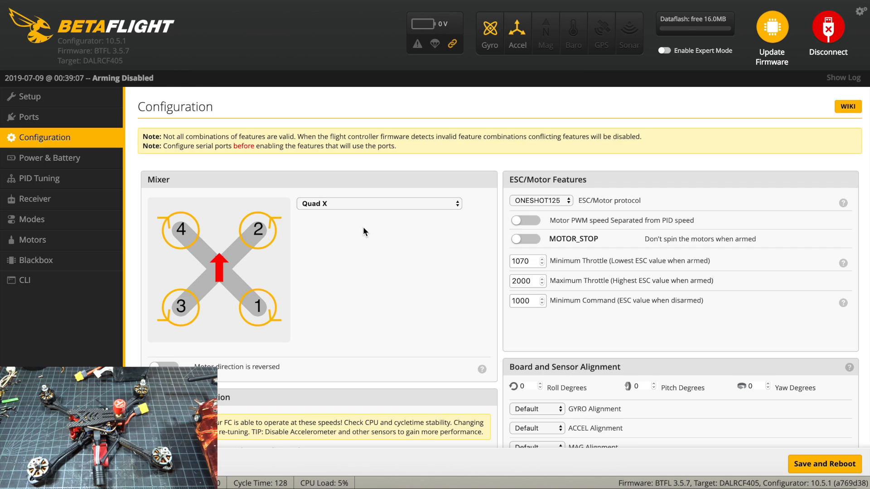
{"action": "scroll", "coordinate": [408, 264], "scroll_direction": "down", "scroll_amount": 2}
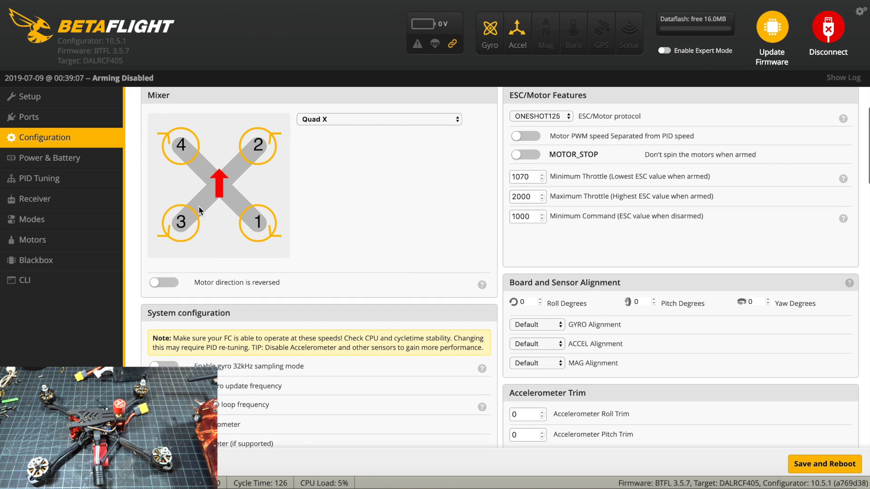
{"action": "left_click", "coordinate": [169, 284]}
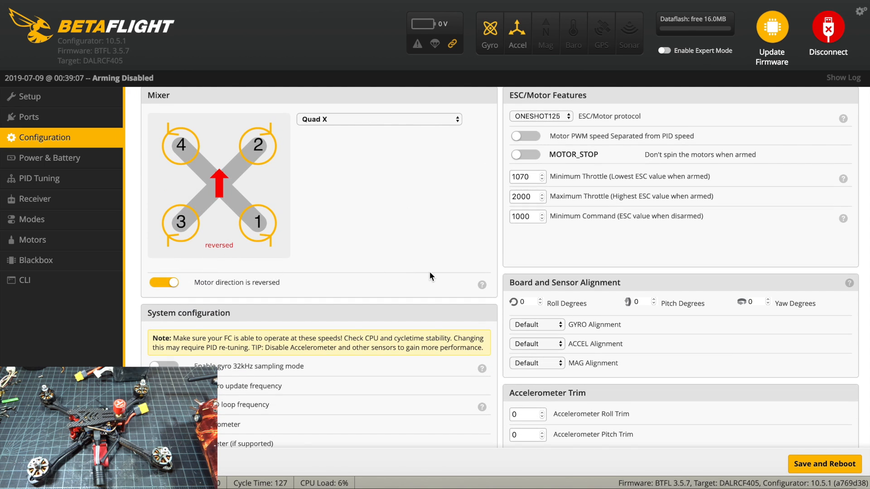
Step: Set the ESC/Motor protocol to DSHOT600 and the motor idle throttle value to 3.5 percent
{"action": "scroll", "coordinate": [430, 275], "scroll_direction": "up", "scroll_amount": 2}
{"action": "left_click", "coordinate": [559, 202]}
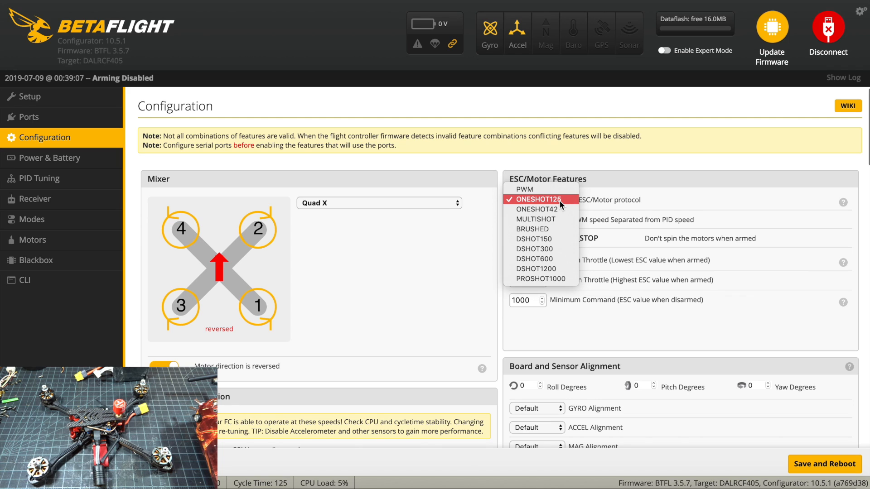
{"action": "left_click", "coordinate": [556, 258]}
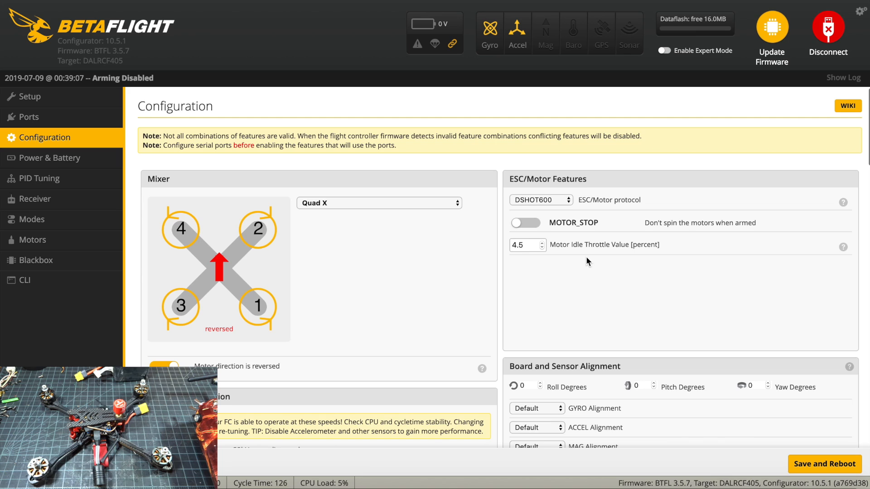
{"action": "left_click_drag", "start_coordinate": [536, 244], "coordinate": [461, 247]}
{"action": "type", "text": "3.5"}
Step: Disable the accelerometer and magnetometer, and set the PID loop frequency to 8 kHz
{"action": "scroll", "coordinate": [480, 285], "scroll_direction": "down", "scroll_amount": 5}
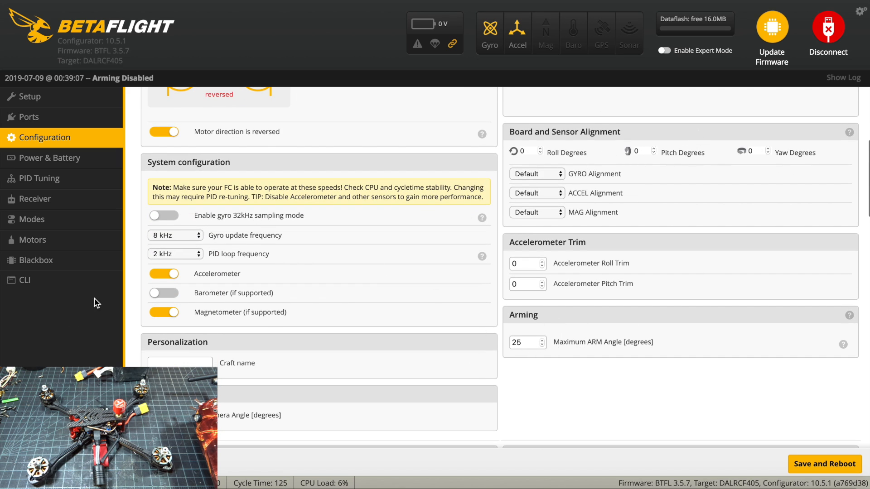
{"action": "left_click", "coordinate": [170, 275]}
{"action": "left_click", "coordinate": [167, 317]}
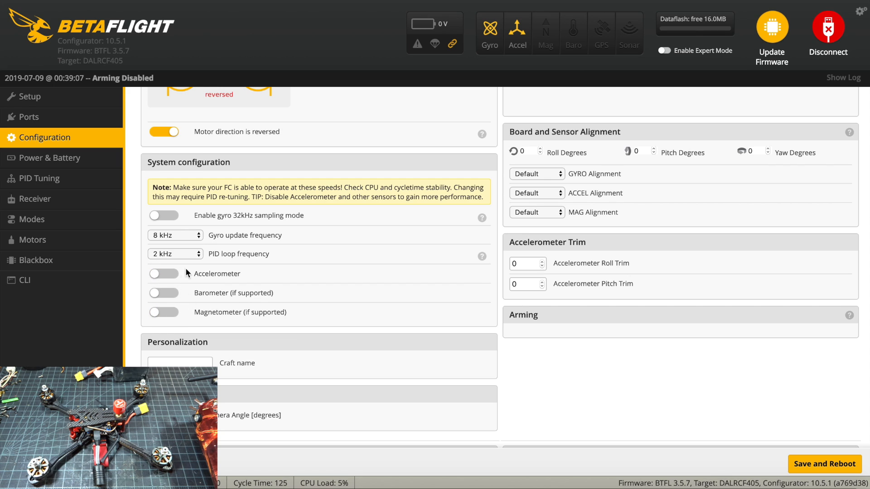
{"action": "left_click", "coordinate": [175, 257]}
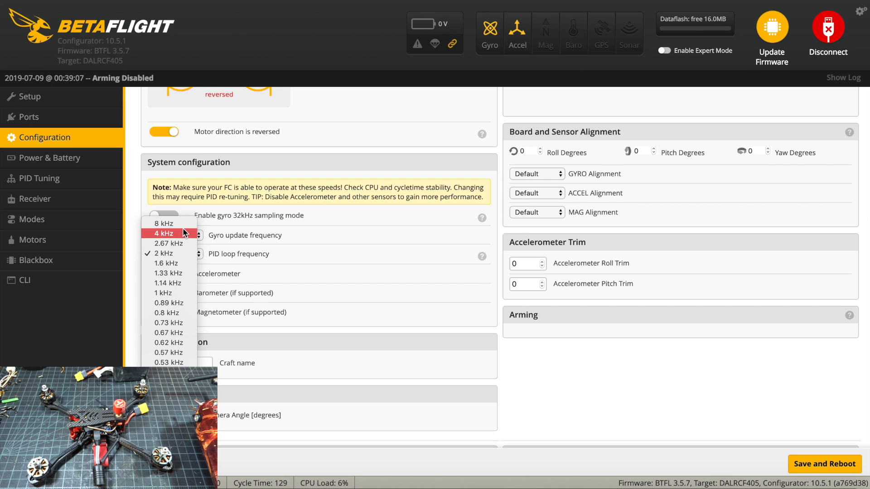
{"action": "left_click", "coordinate": [178, 222]}
Step: Enter the pilot's handle as the craft name in the personalization settings
{"action": "scroll", "coordinate": [336, 267], "scroll_direction": "down", "scroll_amount": 5}
{"action": "left_click", "coordinate": [170, 260]}
{"action": "type", "text": "SethPV"}
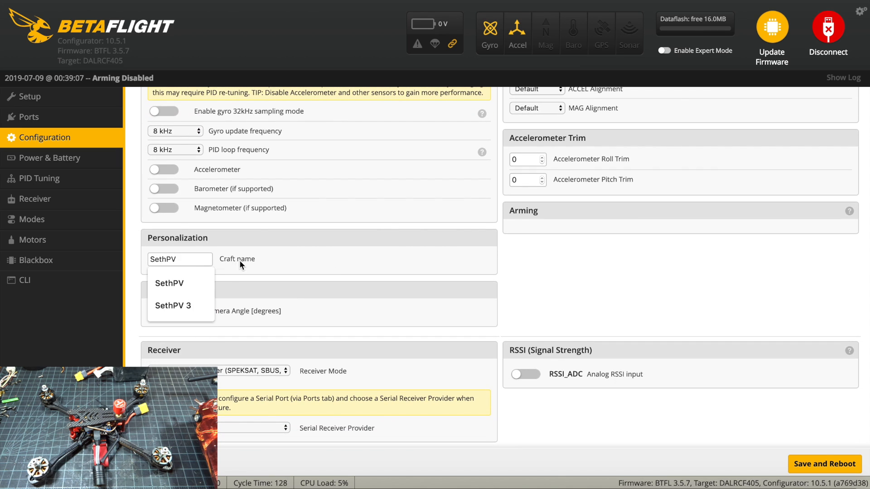
{"action": "left_click", "coordinate": [275, 260]}
{"action": "scroll", "coordinate": [452, 319], "scroll_direction": "down", "scroll_amount": 2}
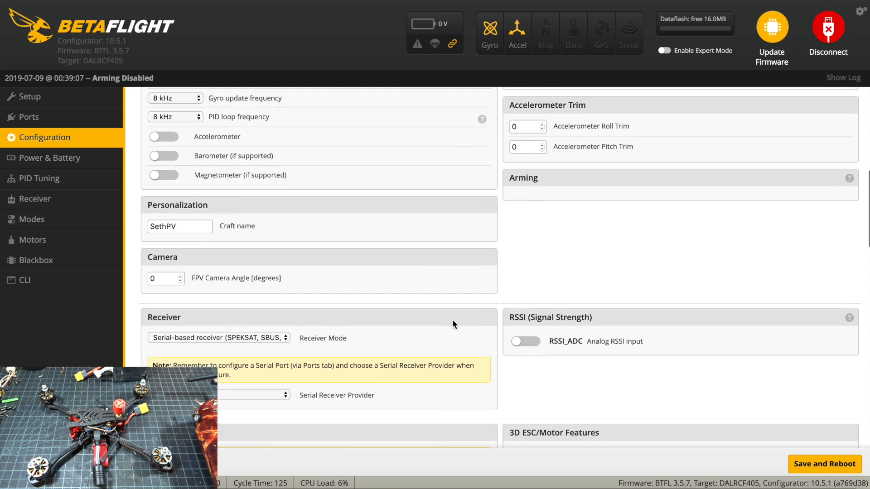
Step: Replace the craft name with Cheap Boi
{"action": "left_click", "coordinate": [183, 202]}
{"action": "key", "text": "super+a"}
{"action": "type", "text": "C"}
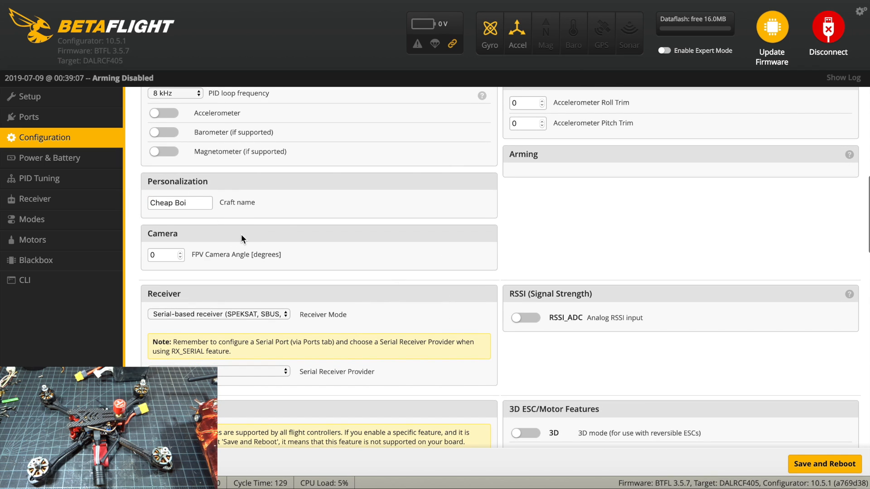
Step: Select the serial-based receiver mode with SBUS as the serial receiver provider
{"action": "scroll", "coordinate": [380, 249], "scroll_direction": "down", "scroll_amount": 1}
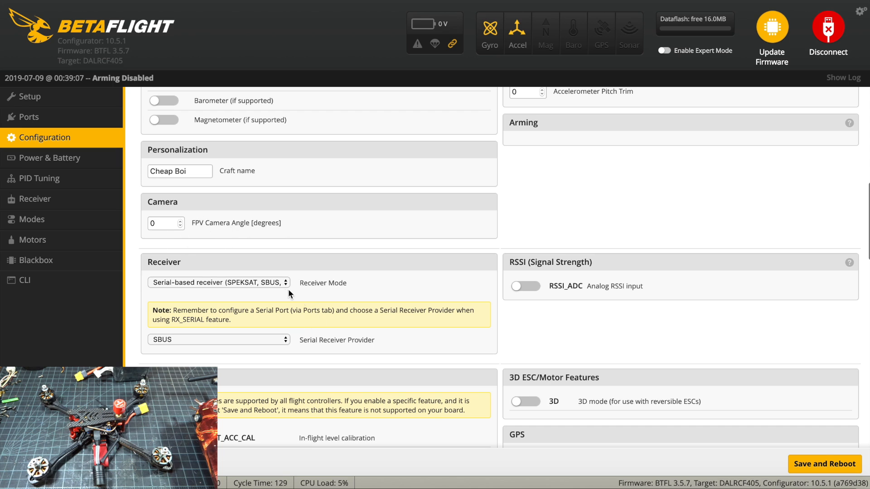
{"action": "left_click", "coordinate": [272, 286]}
{"action": "left_click", "coordinate": [264, 284]}
{"action": "left_click", "coordinate": [213, 344]}
{"action": "left_click", "coordinate": [213, 343]}
Step: Enable the AIRMODE, OSD and DYNAMIC_FILTER features in the configuration
{"action": "scroll", "coordinate": [432, 336], "scroll_direction": "down", "scroll_amount": 3}
{"action": "scroll", "coordinate": [432, 341], "scroll_direction": "down", "scroll_amount": 7}
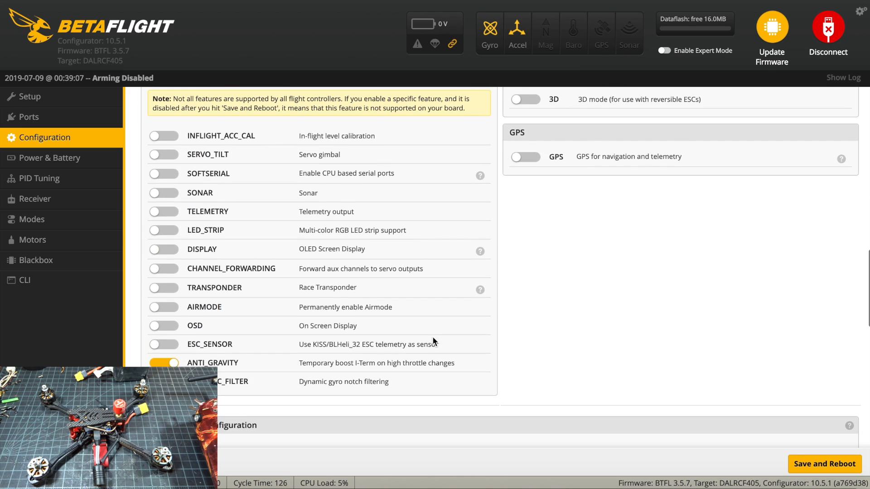
{"action": "left_click", "coordinate": [165, 267]}
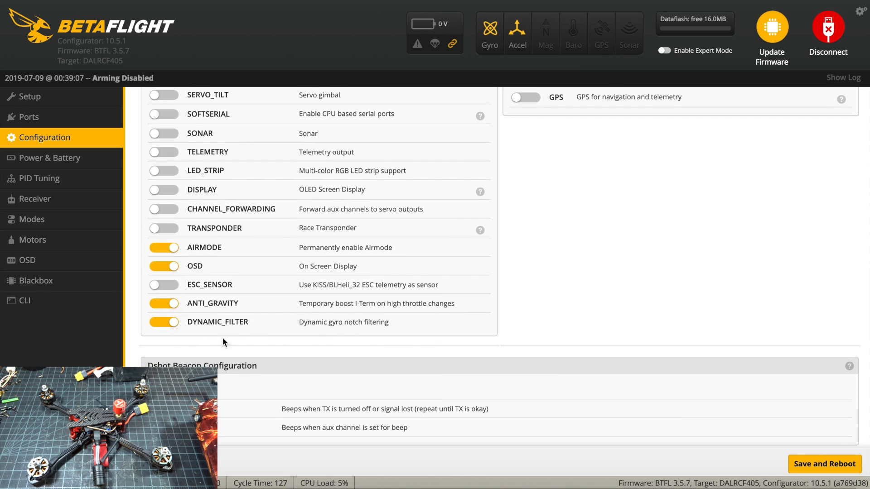
Step: Save the configuration and reboot the board, and check the stick channel responses in the receiver settings
{"action": "left_click", "coordinate": [838, 463]}
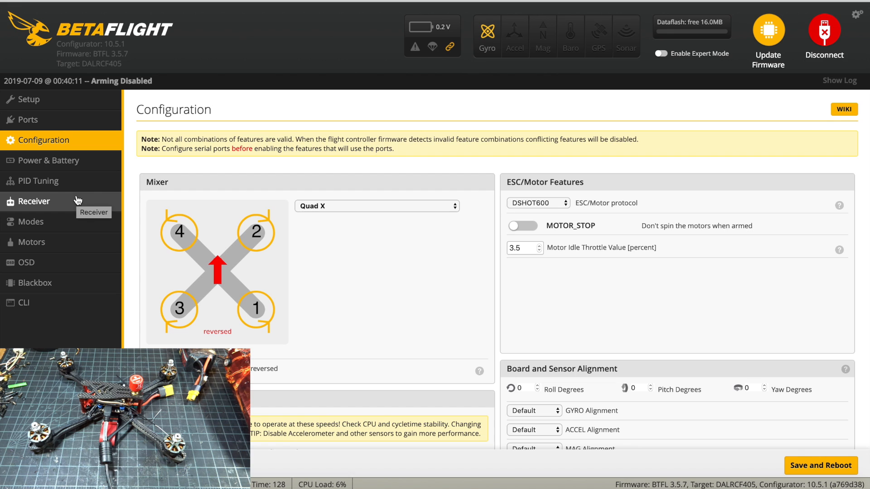
{"action": "left_click", "coordinate": [77, 201]}
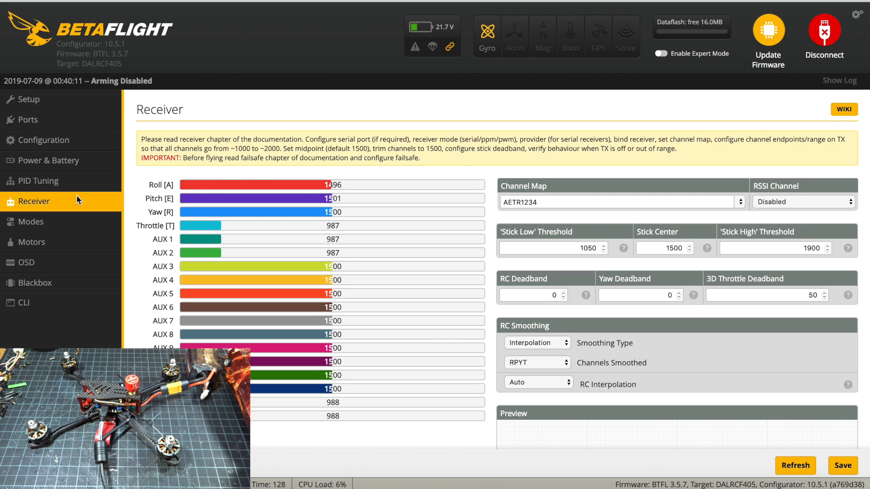
{"action": "scroll", "coordinate": [390, 287], "scroll_direction": "down", "scroll_amount": 5}
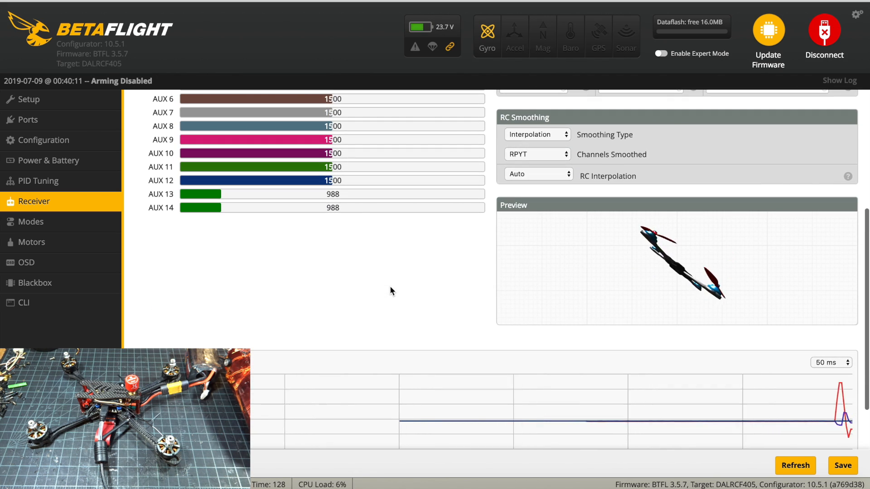
{"action": "scroll", "coordinate": [533, 299], "scroll_direction": "up", "scroll_amount": 5}
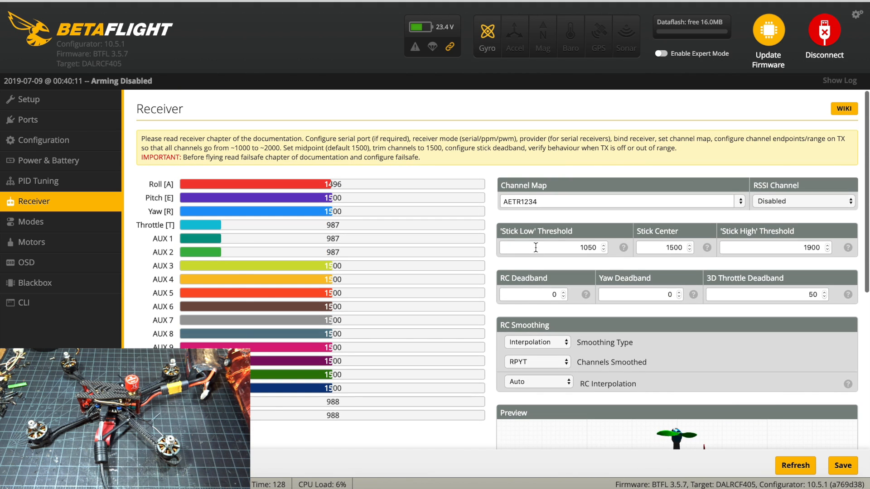
{"action": "scroll", "coordinate": [535, 247], "scroll_direction": "down", "scroll_amount": 2}
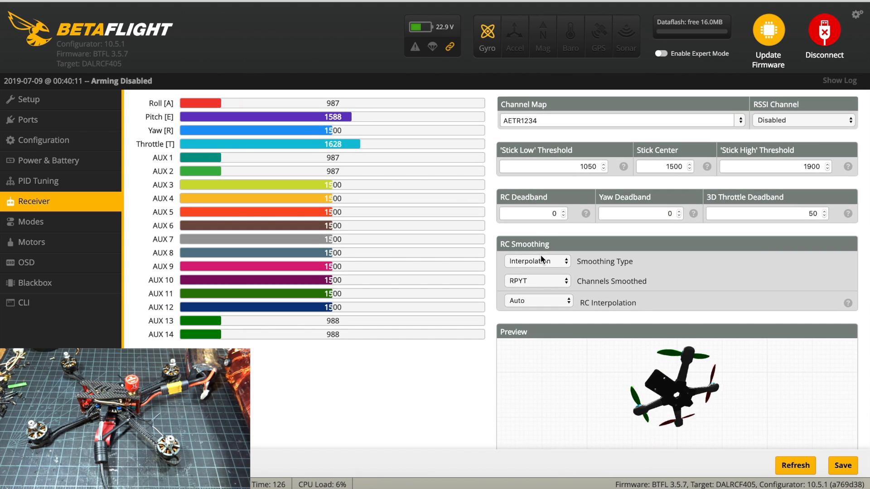
{"action": "scroll", "coordinate": [540, 255], "scroll_direction": "up", "scroll_amount": 2}
Step: Examine the channel map presets and the AETR1234 channel order
{"action": "left_click", "coordinate": [595, 202]}
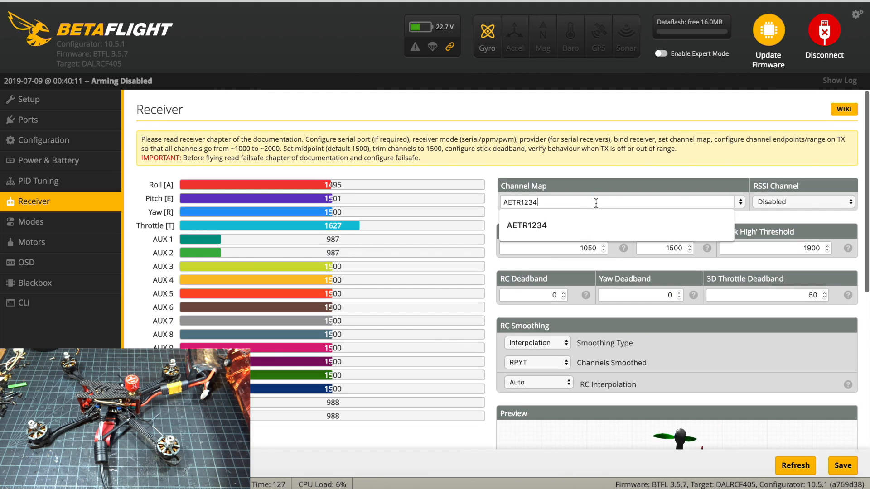
{"action": "left_click", "coordinate": [741, 202]}
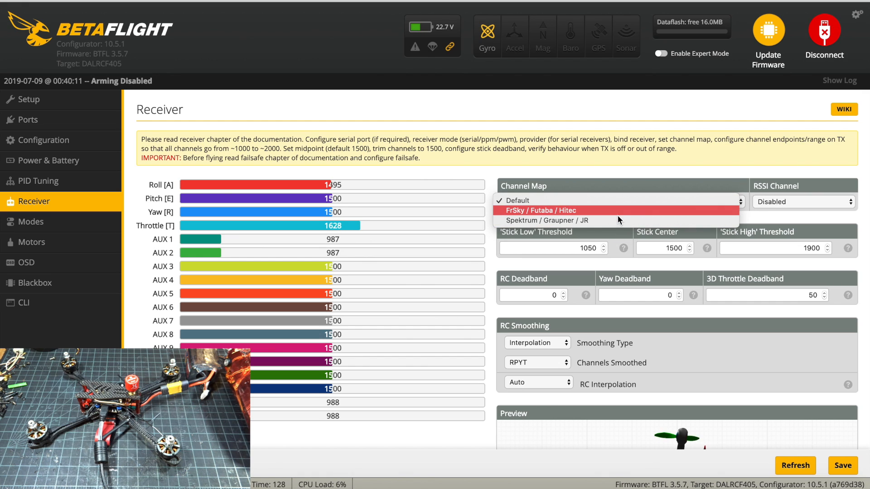
{"action": "left_click", "coordinate": [602, 154]}
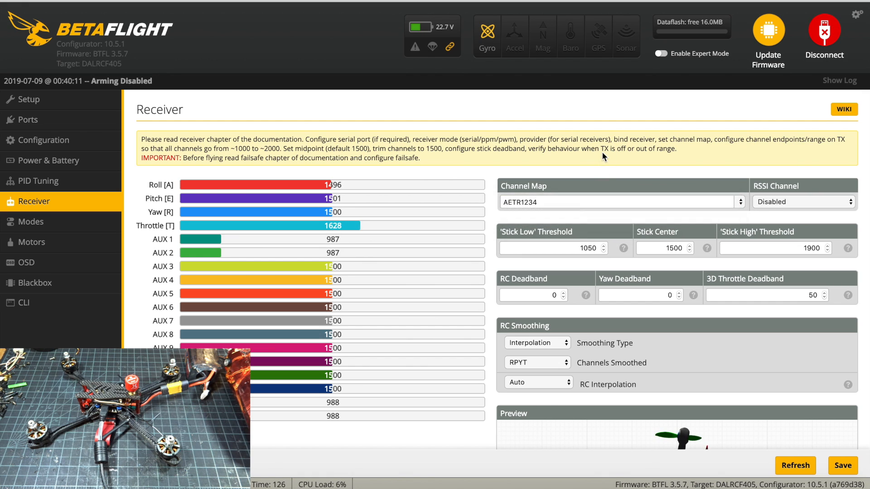
{"action": "left_click_drag", "start_coordinate": [522, 202], "coordinate": [490, 207]}
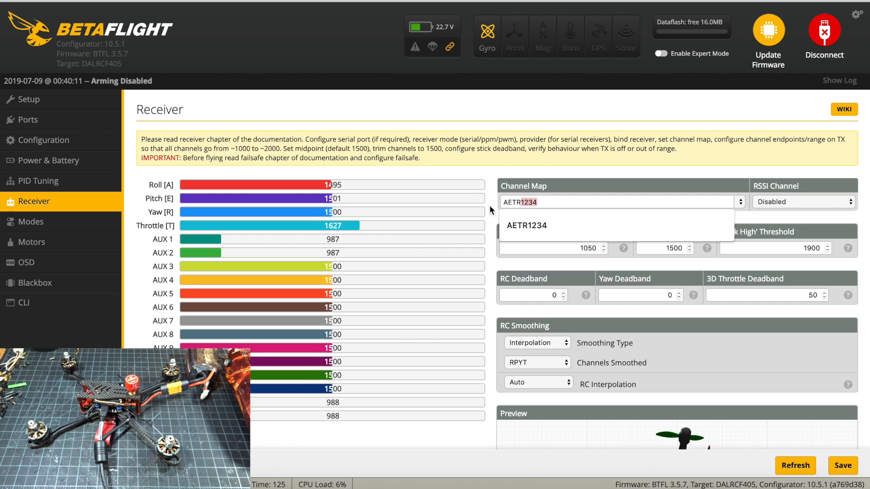
{"action": "left_click", "coordinate": [510, 220]}
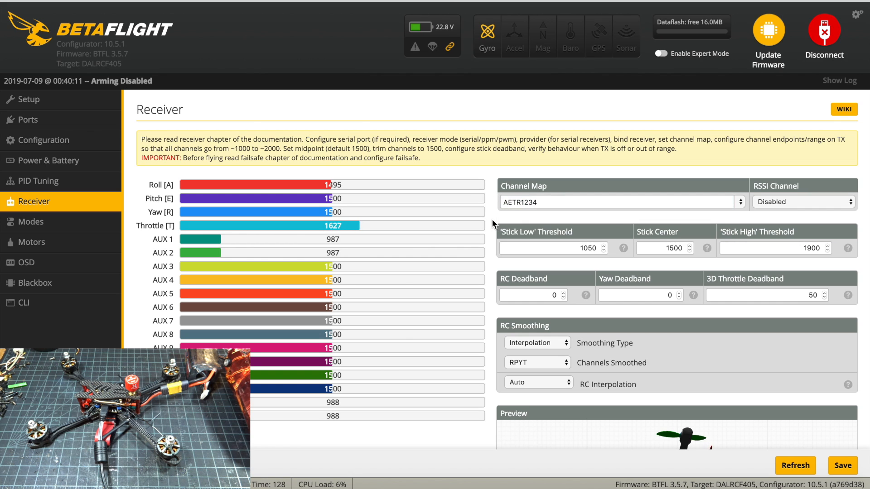
Step: Set the receiver's 'Stick Low' threshold to 1005 and the 'Stick High' threshold to 2000
{"action": "scroll", "coordinate": [491, 218], "scroll_direction": "down", "scroll_amount": 3}
{"action": "scroll", "coordinate": [491, 218], "scroll_direction": "up", "scroll_amount": 1}
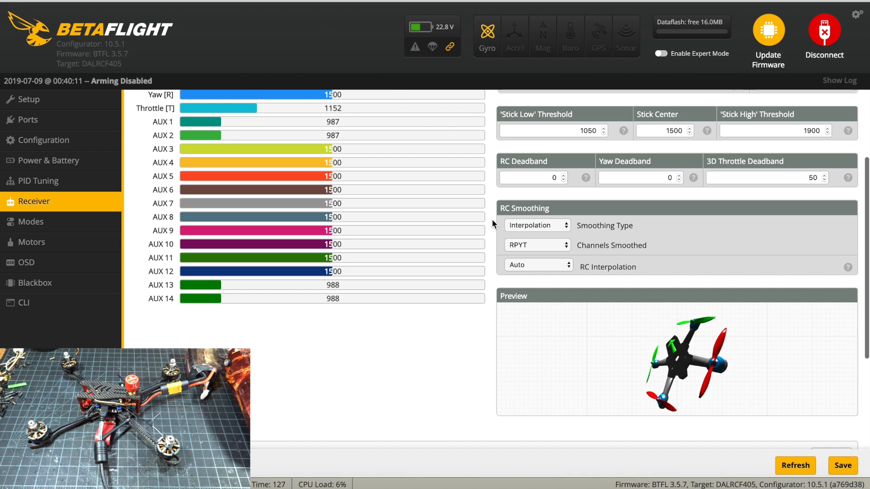
{"action": "scroll", "coordinate": [491, 219], "scroll_direction": "up", "scroll_amount": 3}
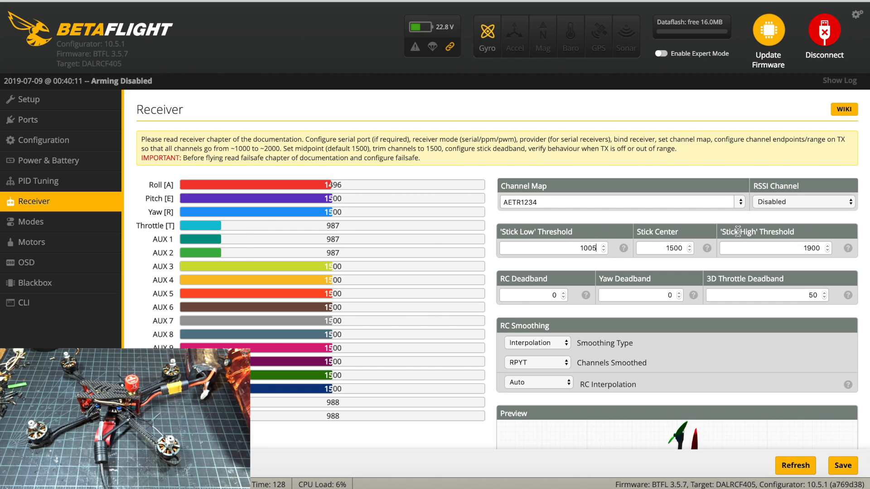
{"action": "left_click", "coordinate": [797, 250]}
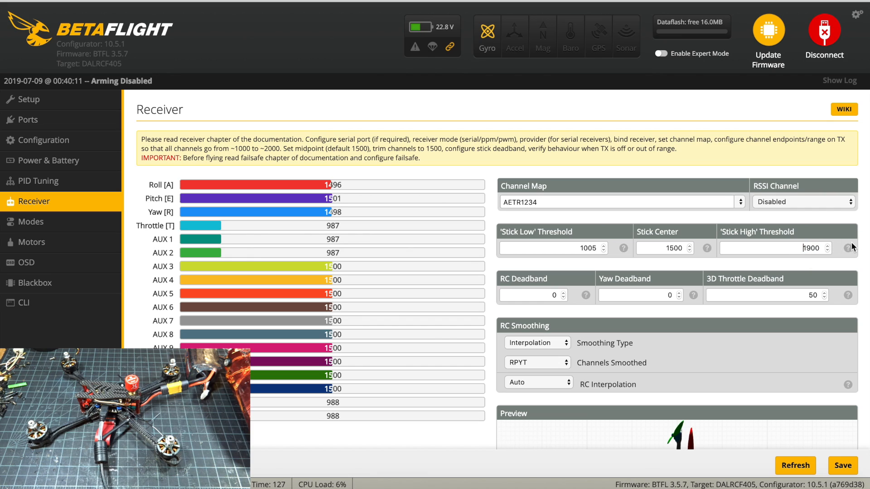
{"action": "key", "text": "Delete"}
{"action": "key", "text": "Delete"}
{"action": "type", "text": "20"}
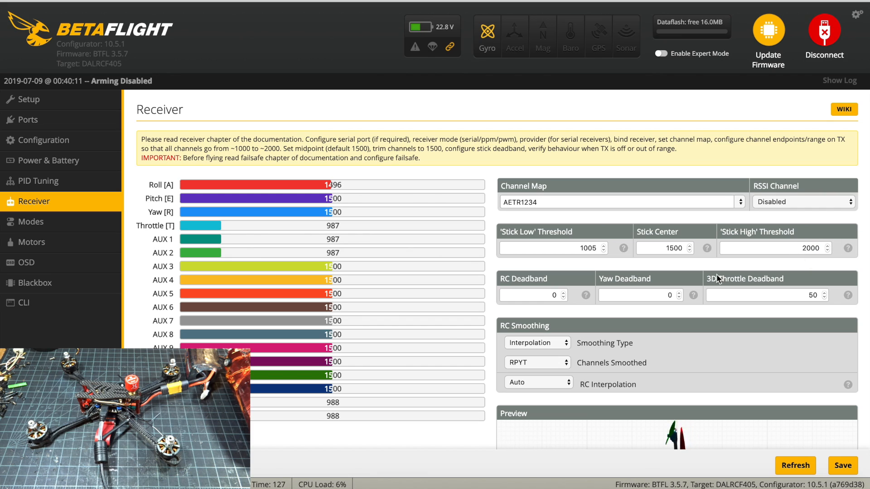
Step: Set both the RC deadband and the yaw deadband to 5 and save the receiver settings
{"action": "scroll", "coordinate": [707, 361], "scroll_direction": "down", "scroll_amount": 3}
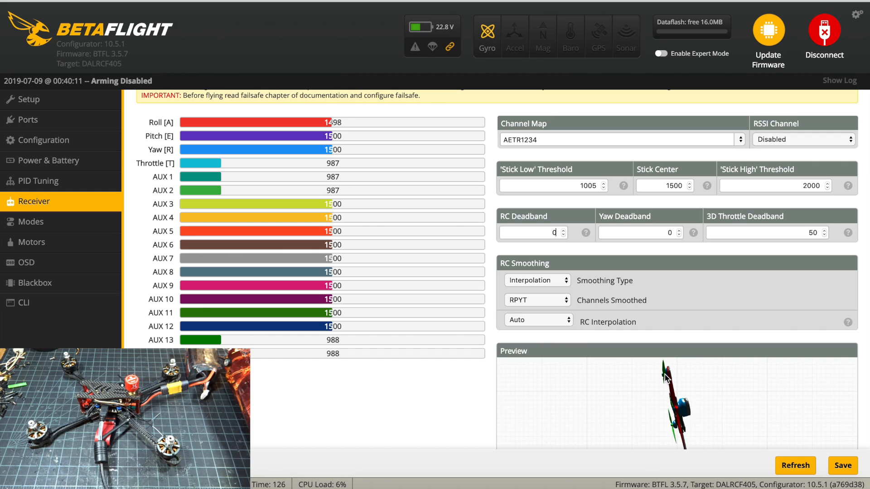
{"action": "key", "text": "BackSpace"}
{"action": "type", "text": "5"}
{"action": "left_click", "coordinate": [665, 237]}
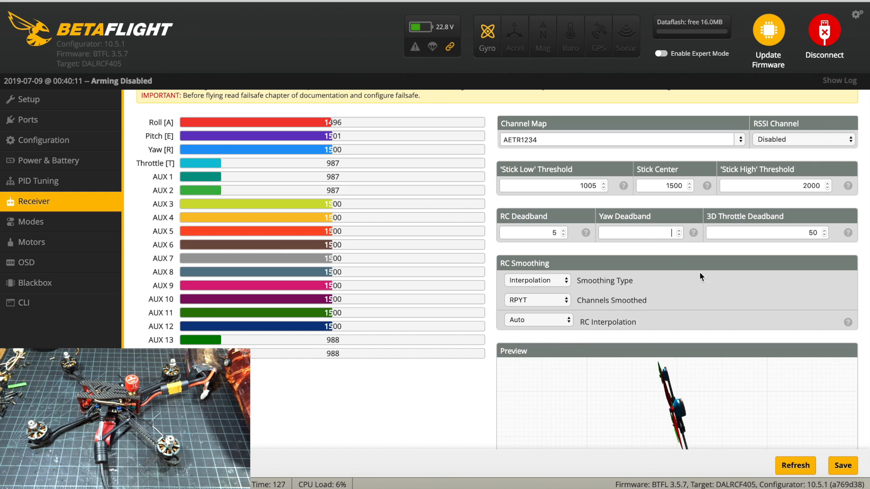
{"action": "left_click", "coordinate": [841, 467]}
{"action": "scroll", "coordinate": [651, 386], "scroll_direction": "down", "scroll_amount": 3}
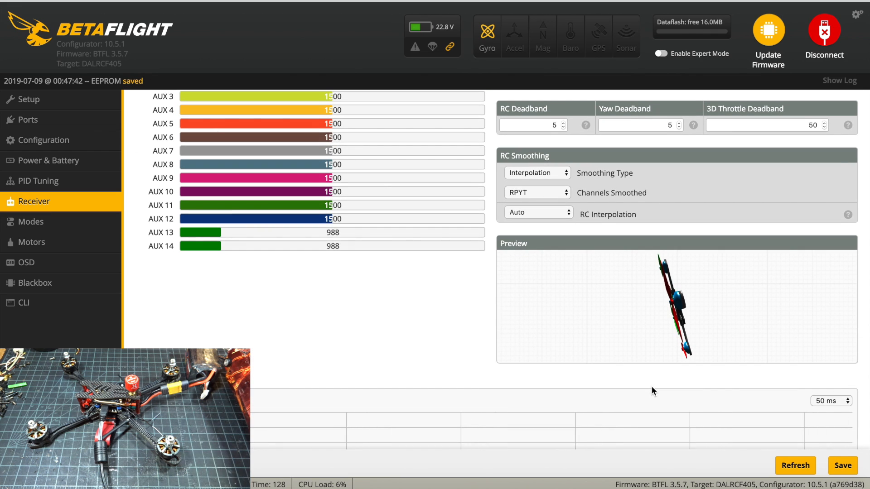
{"action": "scroll", "coordinate": [328, 327], "scroll_direction": "up", "scroll_amount": 5}
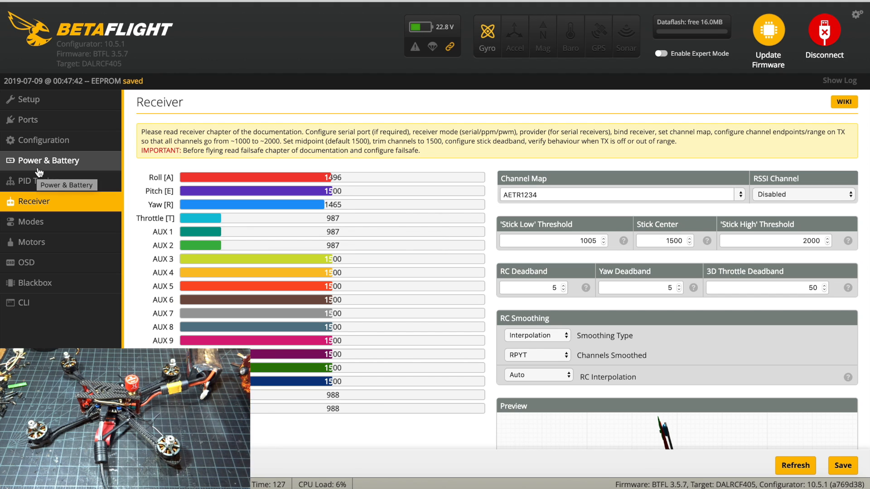
Step: Open the PID tuning settings at the rates table of Profile 1
{"action": "left_click", "coordinate": [92, 191]}
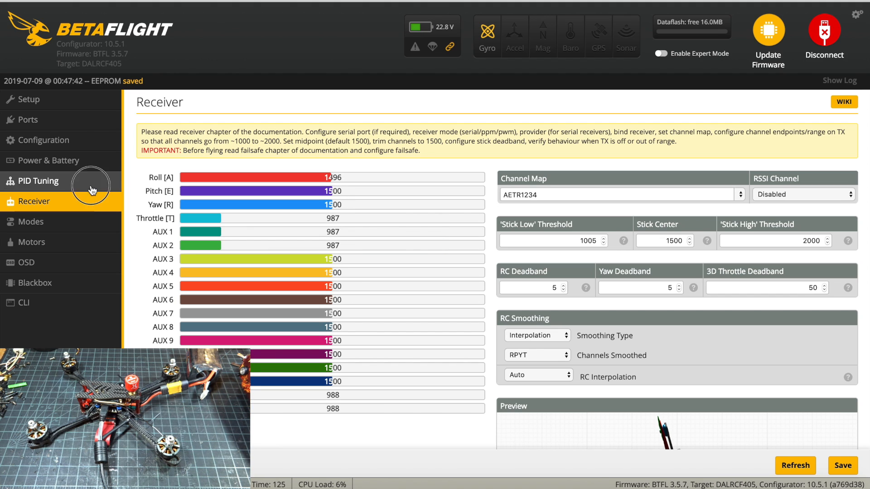
{"action": "scroll", "coordinate": [424, 181], "scroll_direction": "down", "scroll_amount": 2}
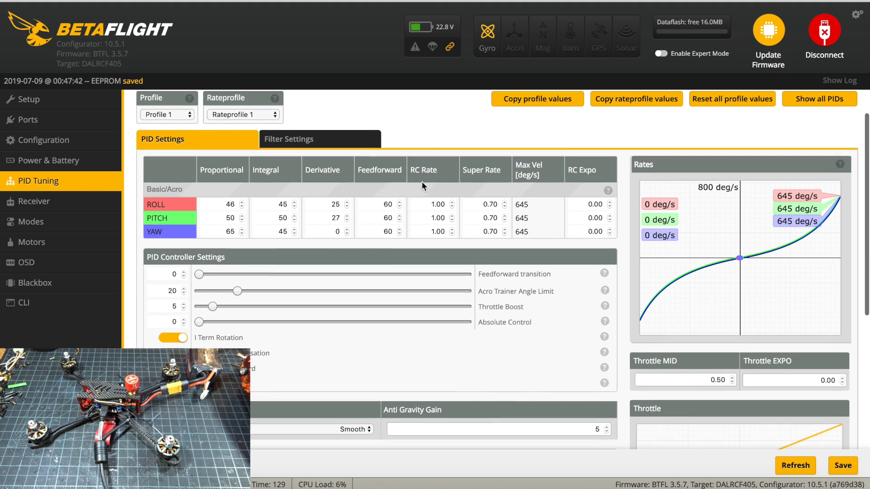
Step: Set the RC Rate of roll and pitch to 0.60
{"action": "left_click_drag", "start_coordinate": [444, 206], "coordinate": [420, 206]}
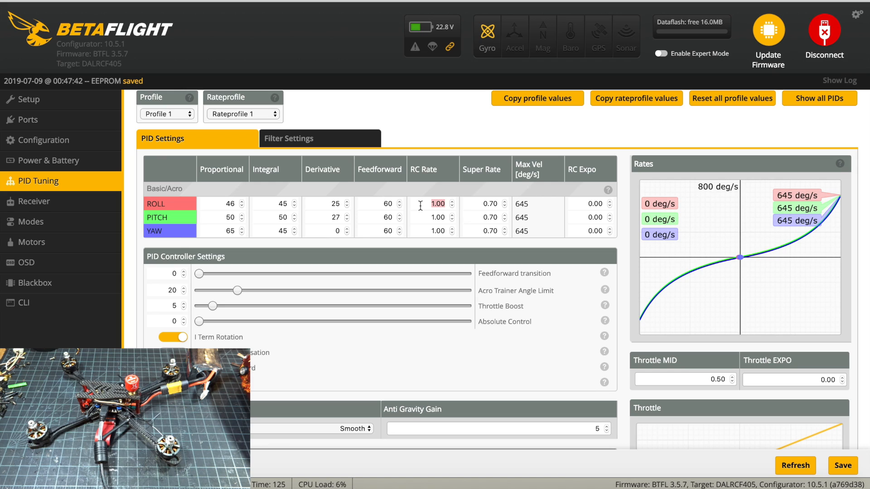
{"action": "type", "text": ".6"}
{"action": "left_click_drag", "start_coordinate": [445, 218], "coordinate": [429, 219]}
{"action": "type", "text": ".6"}
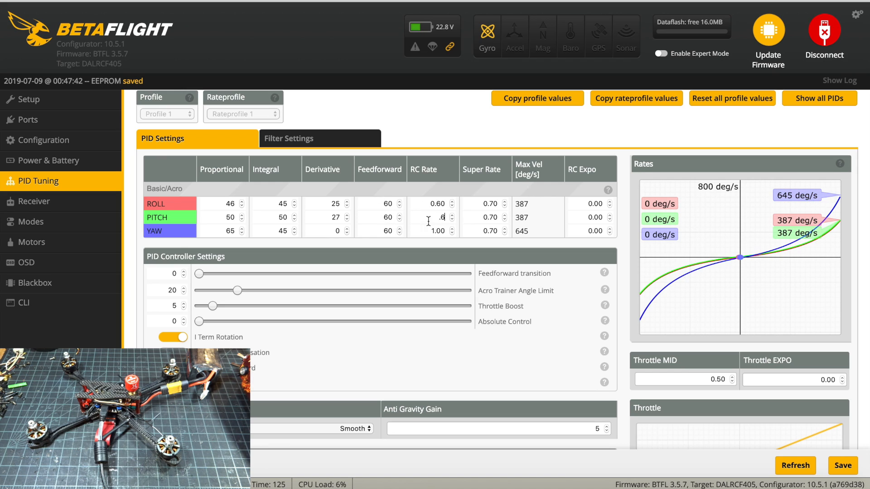
{"action": "left_click_drag", "start_coordinate": [443, 230], "coordinate": [384, 231]}
Step: Set the RC Rate of both roll and pitch to 1.05
{"action": "double_click", "coordinate": [442, 200]}
{"action": "type", "text": "1.05"}
{"action": "left_click_drag", "start_coordinate": [430, 219], "coordinate": [466, 223]}
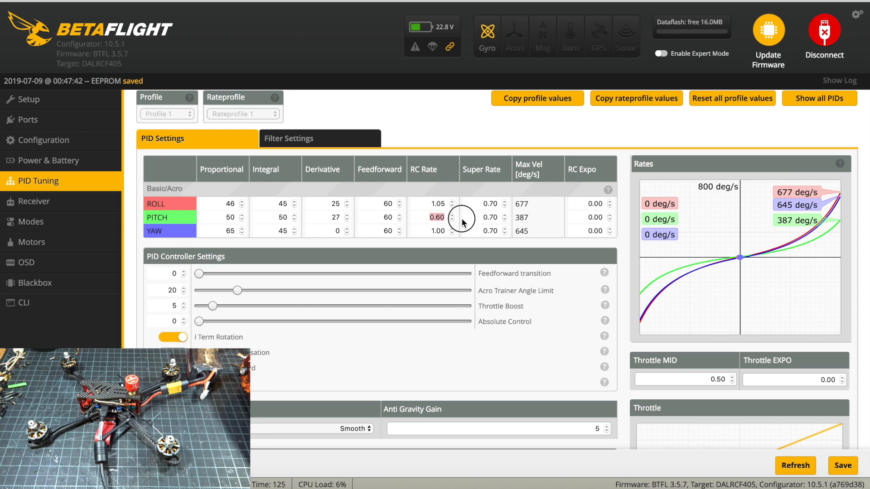
{"action": "type", "text": "1.0"}
{"action": "left_click", "coordinate": [445, 229]}
{"action": "type", "text": "5"}
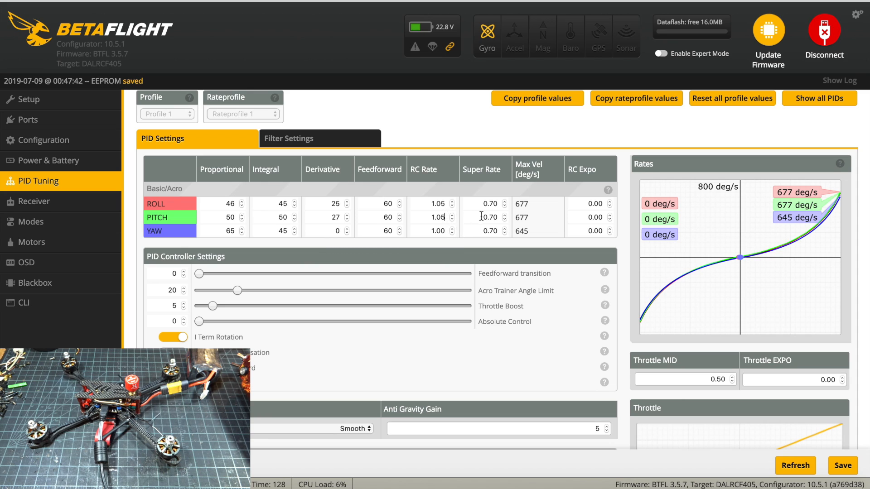
Step: Set the Super Rate to 0.62 for roll and pitch and to 0.72 for yaw
{"action": "left_click", "coordinate": [498, 205]}
{"action": "key", "text": "BackSpace"}
{"action": "key", "text": "BackSpace"}
{"action": "type", "text": "62"}
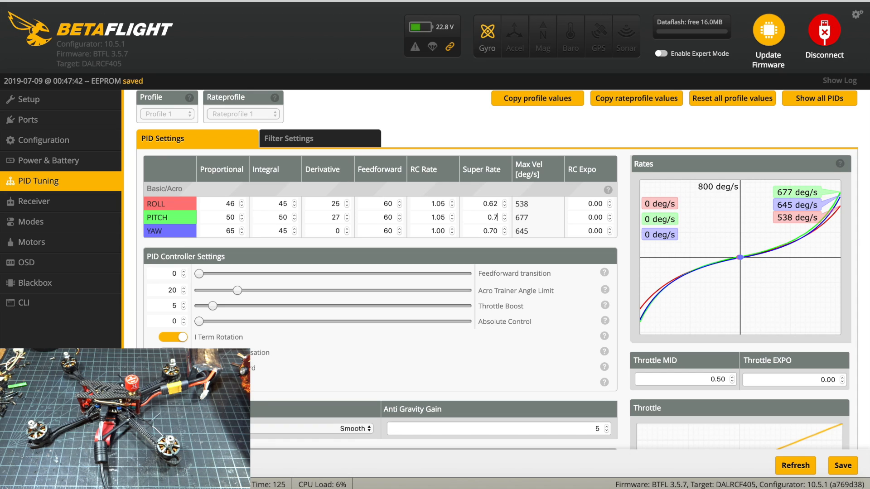
{"action": "key", "text": "BackSpace"}
{"action": "type", "text": "6"}
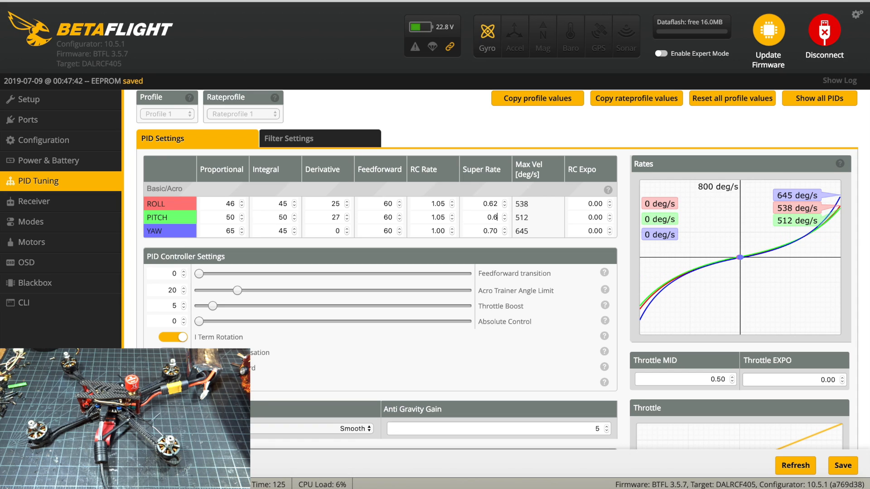
{"action": "type", "text": "2"}
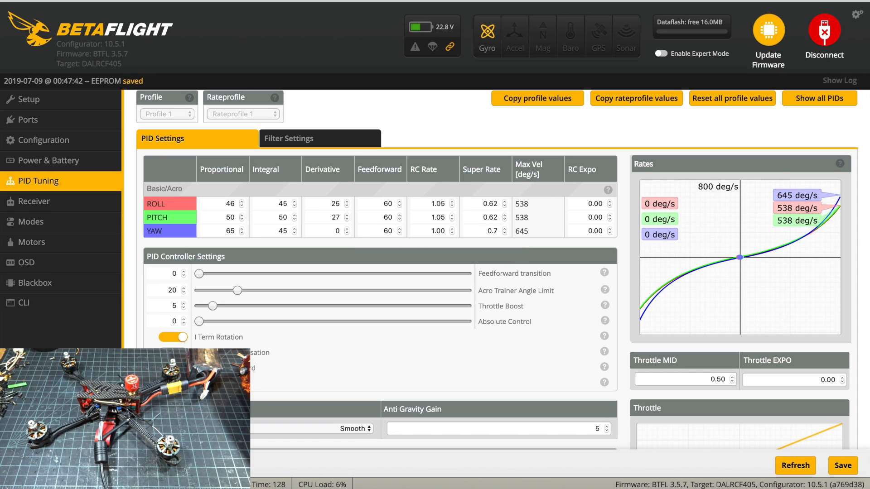
{"action": "type", "text": "2"}
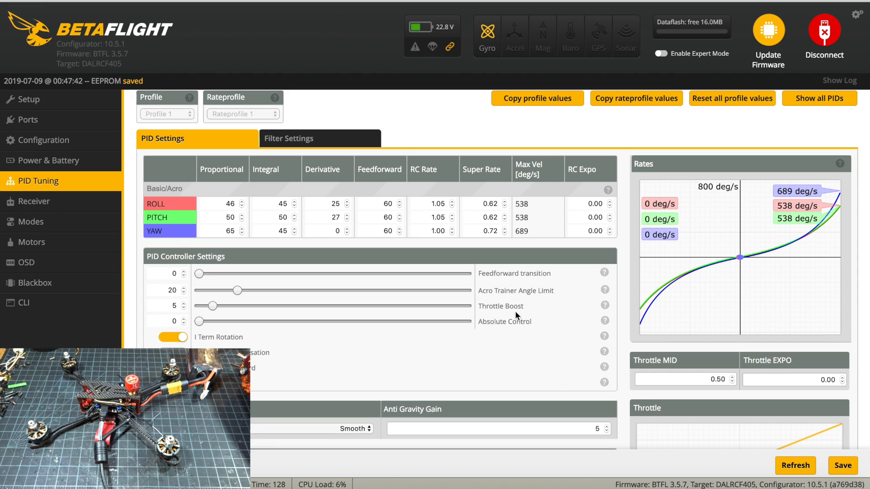
Step: Set TPA to 0.15 and save the PID tuning settings
{"action": "scroll", "coordinate": [553, 376], "scroll_direction": "down", "scroll_amount": 5}
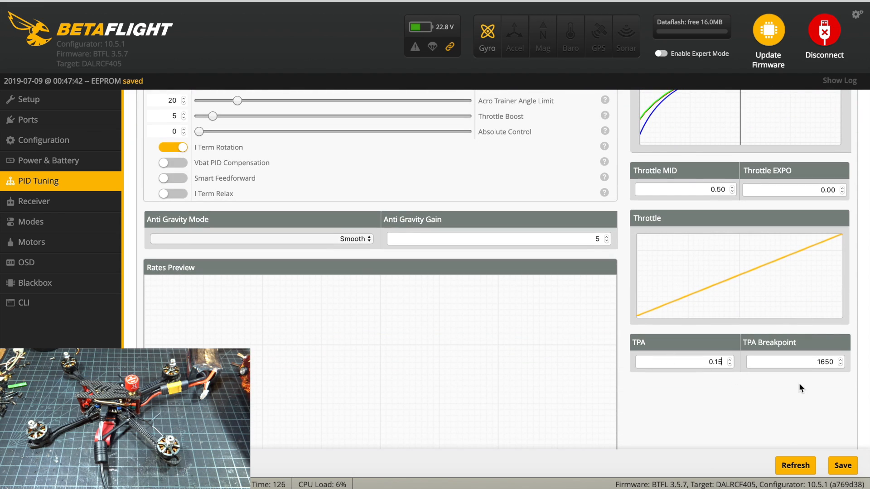
{"action": "left_click", "coordinate": [843, 465]}
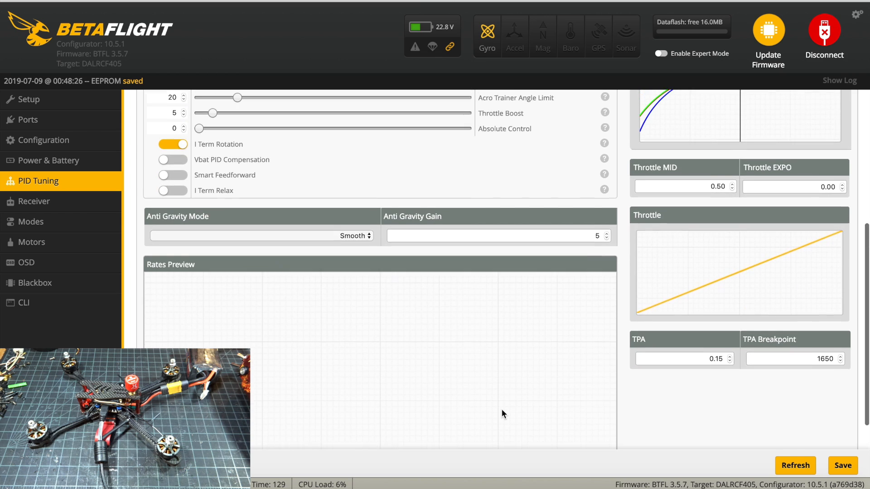
Step: Set the Anti Gravity Gain to 7 and save the PID tuning settings again
{"action": "scroll", "coordinate": [501, 409], "scroll_direction": "up", "scroll_amount": 3}
{"action": "left_click", "coordinate": [588, 364]}
{"action": "key", "text": "BackSpace"}
{"action": "type", "text": "7"}
{"action": "left_click", "coordinate": [842, 465]}
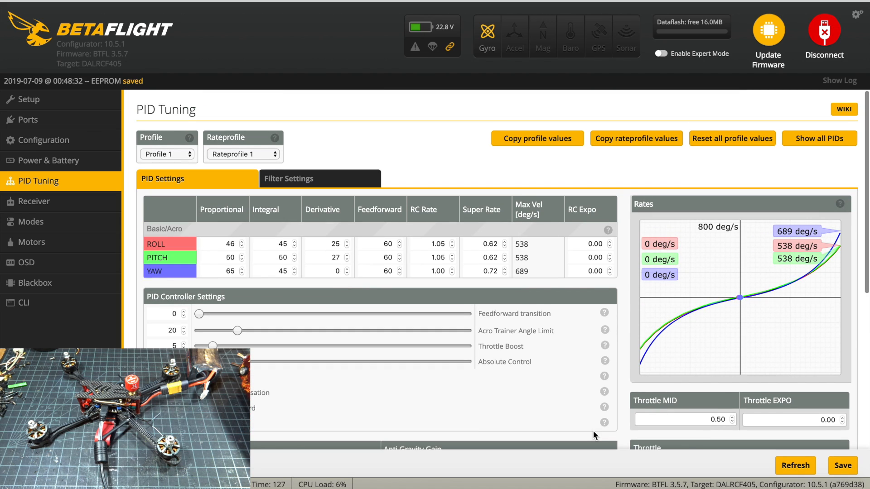
Step: Review the gyro and D Term filter settings and return to the PID settings
{"action": "left_click", "coordinate": [350, 187]}
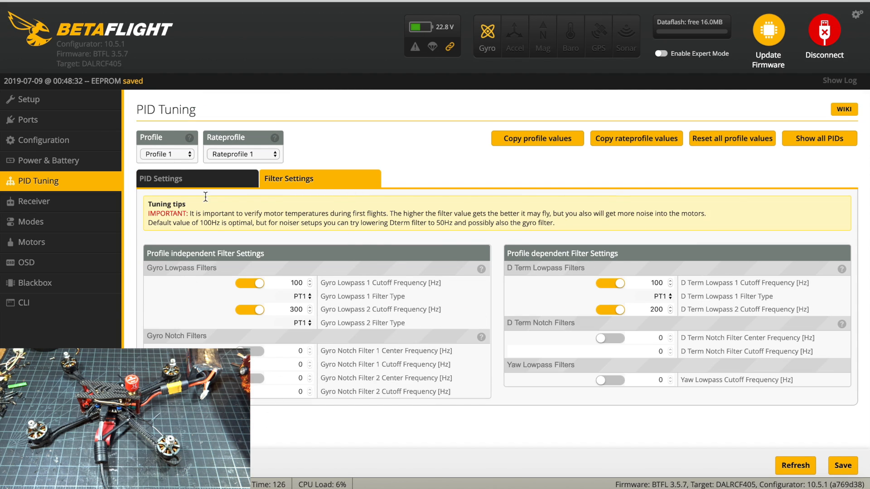
{"action": "left_click", "coordinate": [171, 177]}
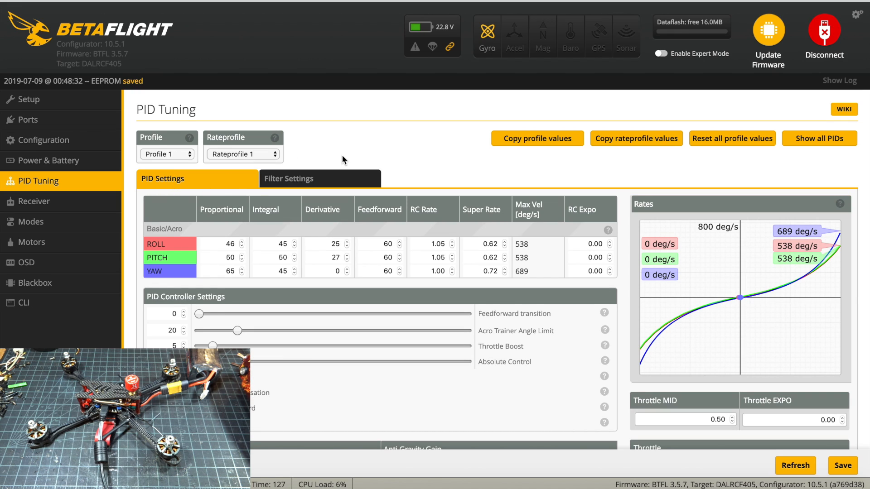
Step: Add an activation range of 1925–2100 on AUX 1 for the ARM mode
{"action": "left_click", "coordinate": [61, 221]}
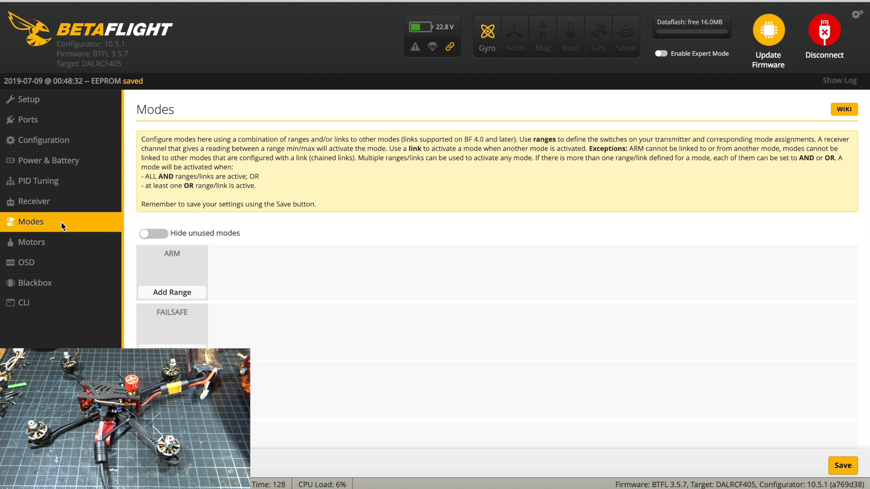
{"action": "scroll", "coordinate": [356, 247], "scroll_direction": "down", "scroll_amount": 3}
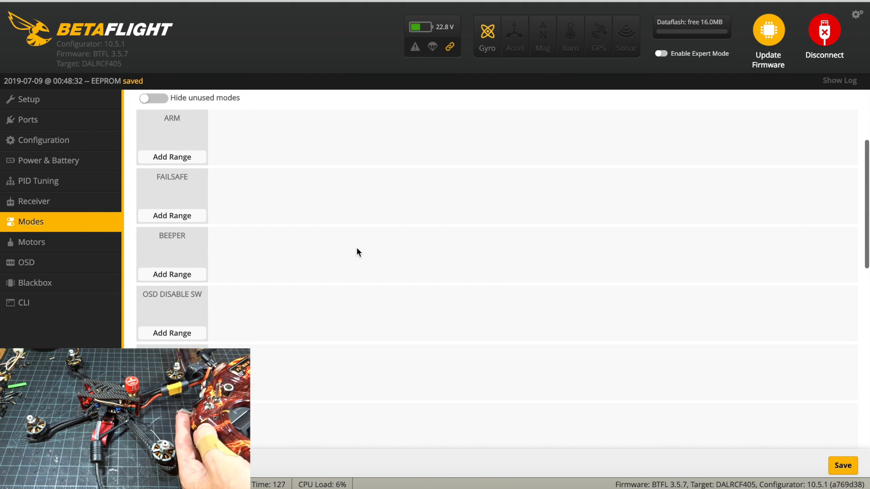
{"action": "left_click", "coordinate": [184, 157]}
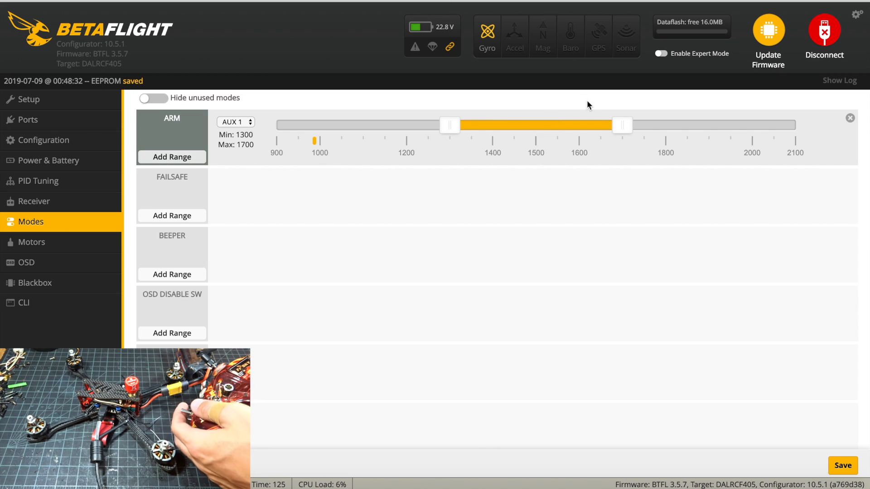
{"action": "left_click_drag", "start_coordinate": [563, 125], "coordinate": [699, 124]}
{"action": "left_click_drag", "start_coordinate": [627, 127], "coordinate": [725, 125]}
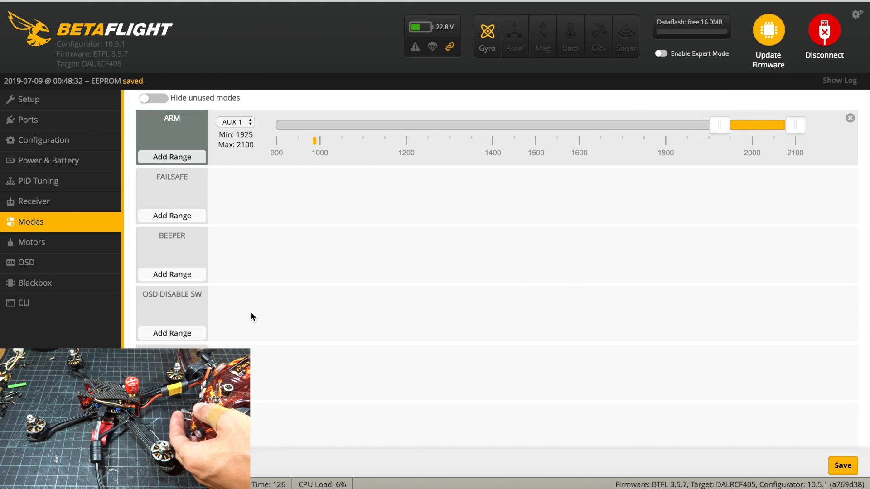
Step: Add an activation range of 1875–2100 on AUX 2 for the Flip Over After Crash mode
{"action": "scroll", "coordinate": [251, 311], "scroll_direction": "down", "scroll_amount": 1}
{"action": "scroll", "coordinate": [251, 312], "scroll_direction": "up", "scroll_amount": 4}
{"action": "scroll", "coordinate": [363, 439], "scroll_direction": "down", "scroll_amount": 8}
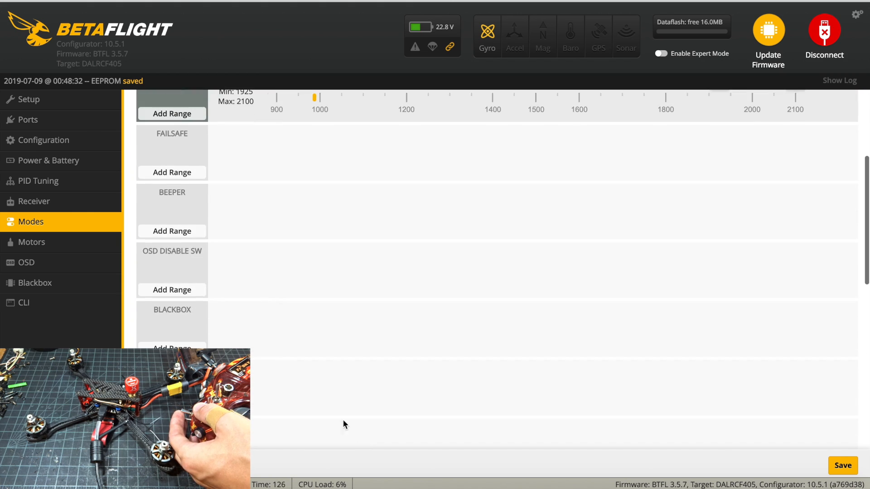
{"action": "scroll", "coordinate": [262, 325], "scroll_direction": "down", "scroll_amount": 6}
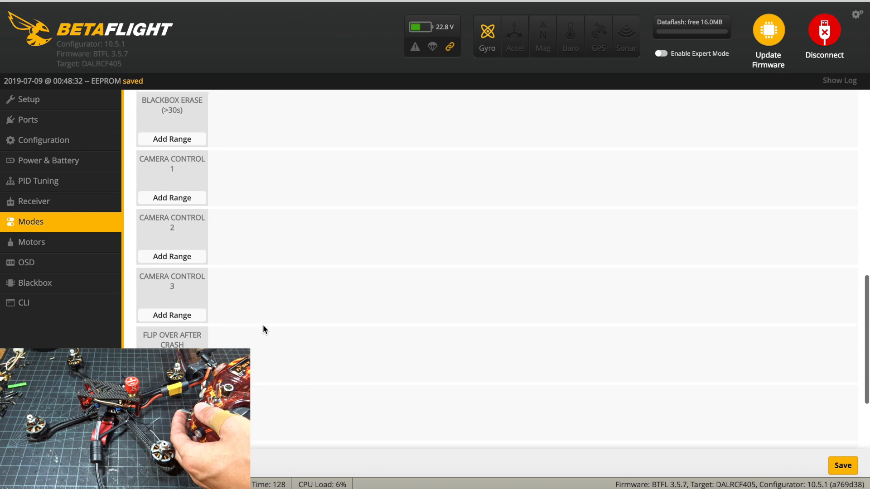
{"action": "left_click", "coordinate": [191, 289]}
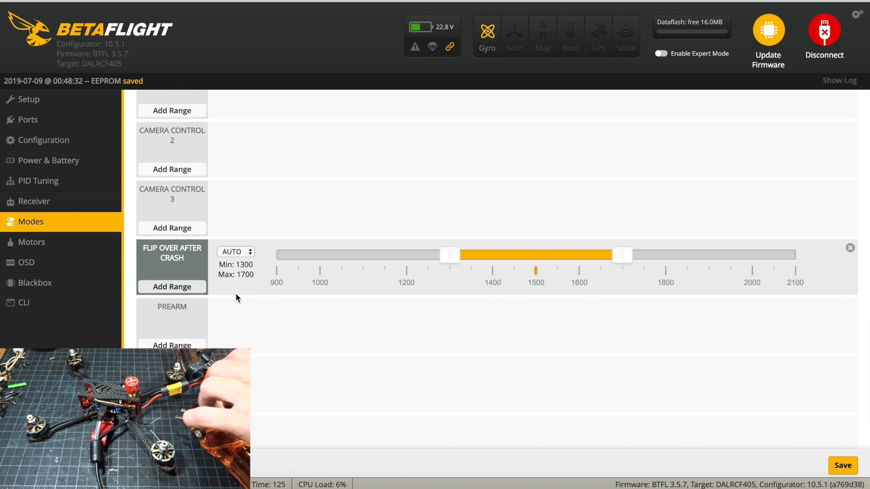
{"action": "left_click_drag", "start_coordinate": [485, 254], "coordinate": [703, 250]}
{"action": "left_click_drag", "start_coordinate": [616, 256], "coordinate": [698, 255]}
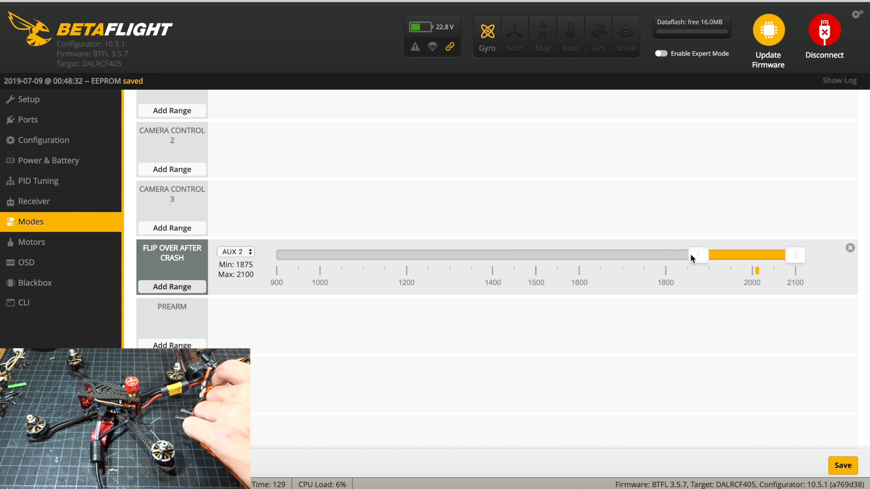
Step: Save the mode settings and hide the unused modes
{"action": "scroll", "coordinate": [611, 408], "scroll_direction": "down", "scroll_amount": 1}
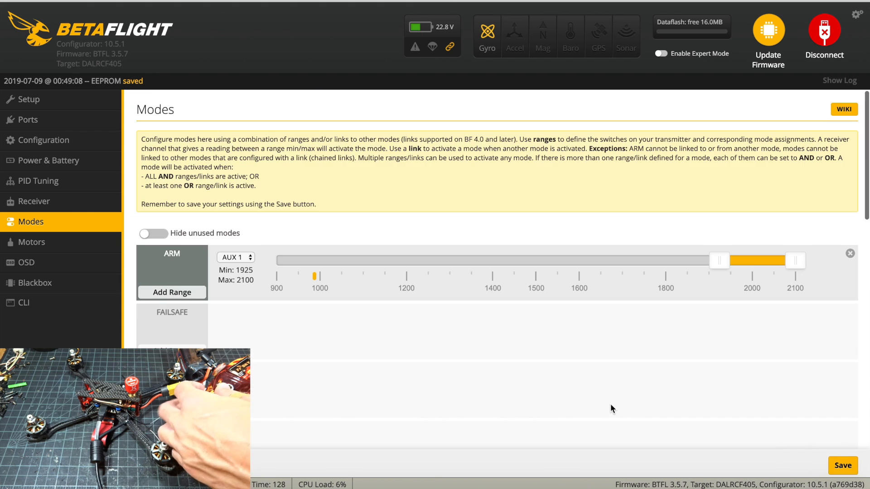
{"action": "left_click", "coordinate": [149, 234]}
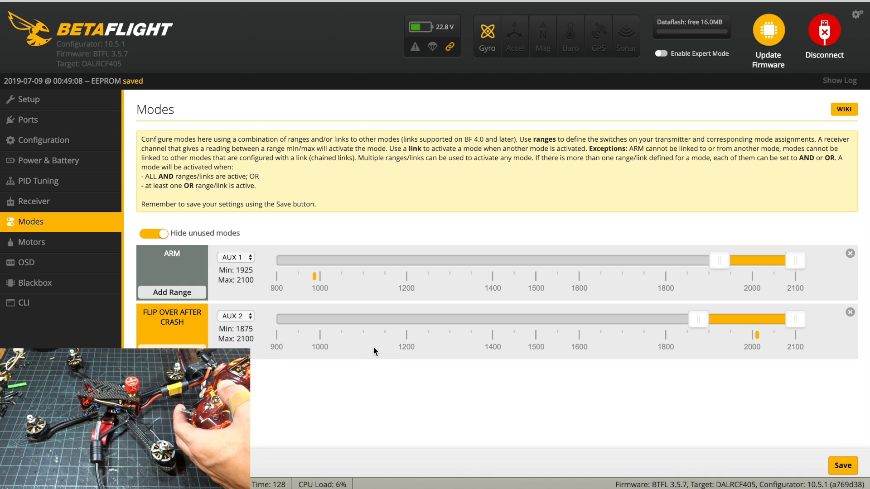
Step: Enable motor test mode, spin all four motors together at about 1011 using the master control, and stop them
{"action": "left_click", "coordinate": [21, 243]}
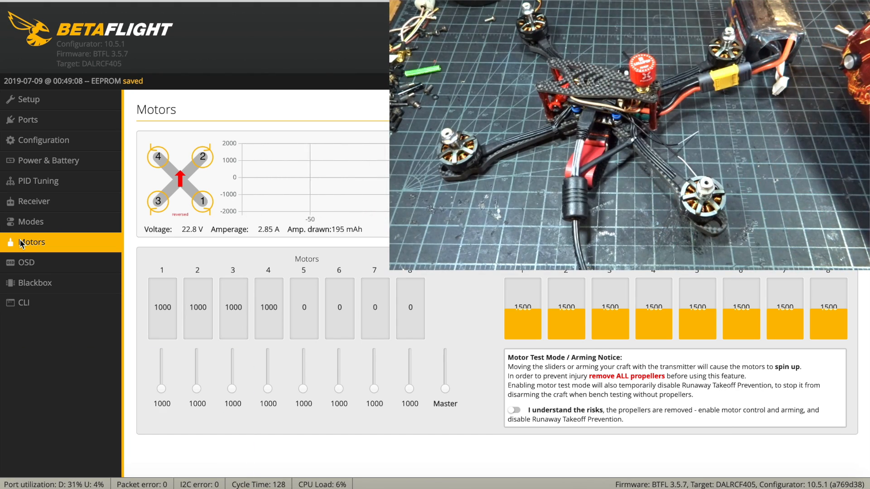
{"action": "left_click", "coordinate": [514, 410]}
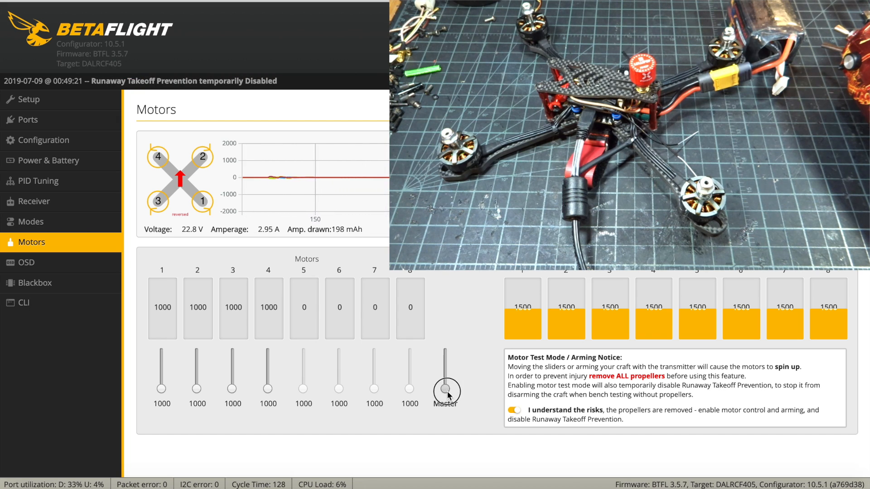
{"action": "key", "text": "Up"}
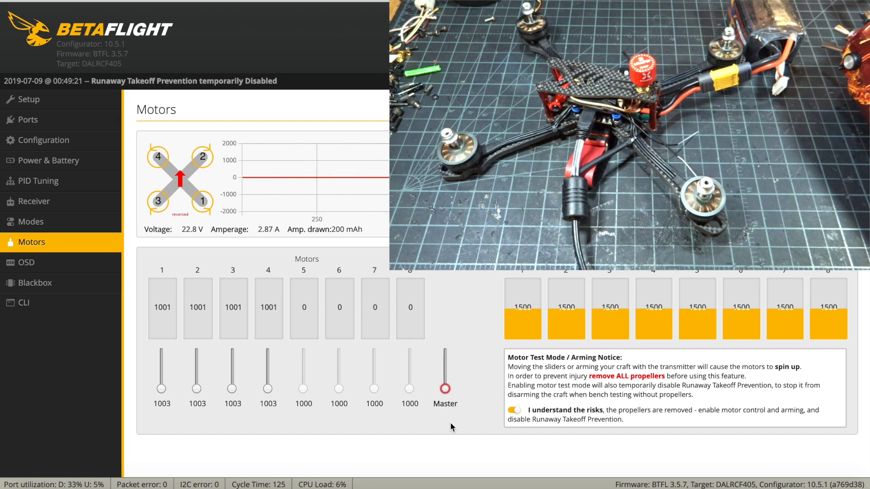
{"action": "key", "text": "Up"}
{"action": "key", "text": "Up"}
{"action": "key", "text": "Up"}
{"action": "key", "text": "Up"}
{"action": "key", "text": "Up"}
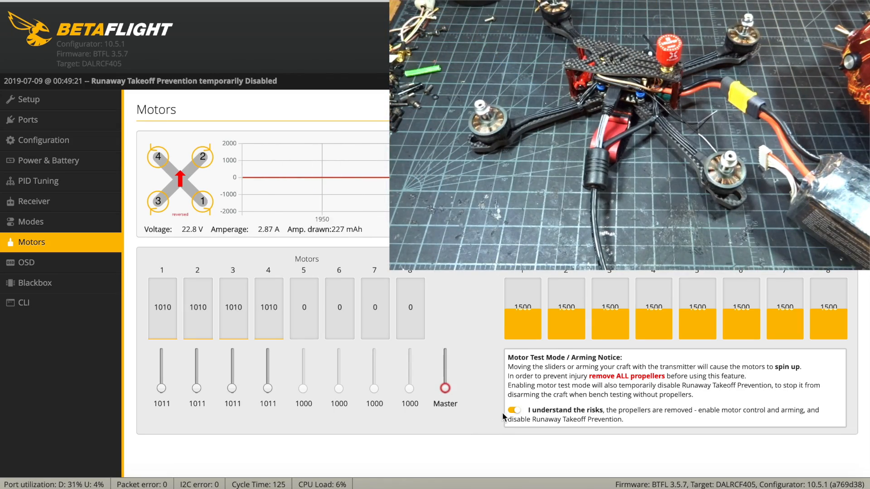
{"action": "left_click", "coordinate": [445, 388]}
Step: Spin motor 1 alone at about 1039 to check its position on the frame, and stop it
{"action": "left_click_drag", "start_coordinate": [161, 388], "coordinate": [193, 400]}
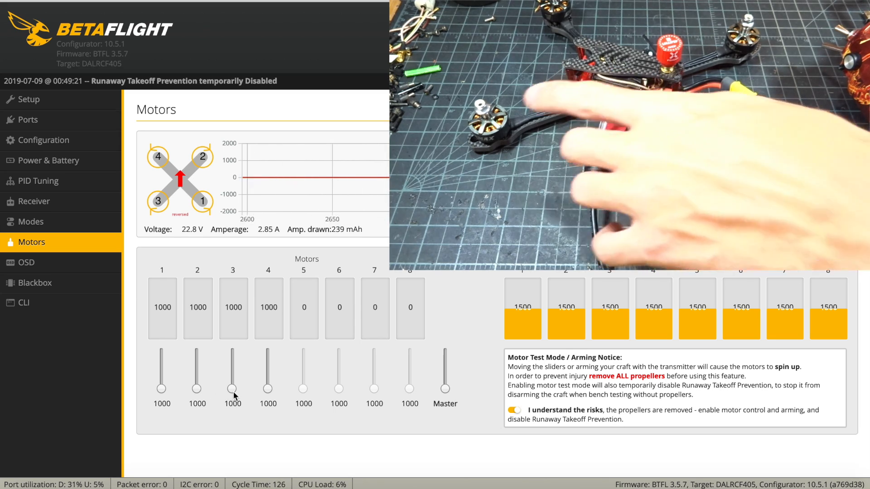
{"action": "left_click", "coordinate": [162, 390]}
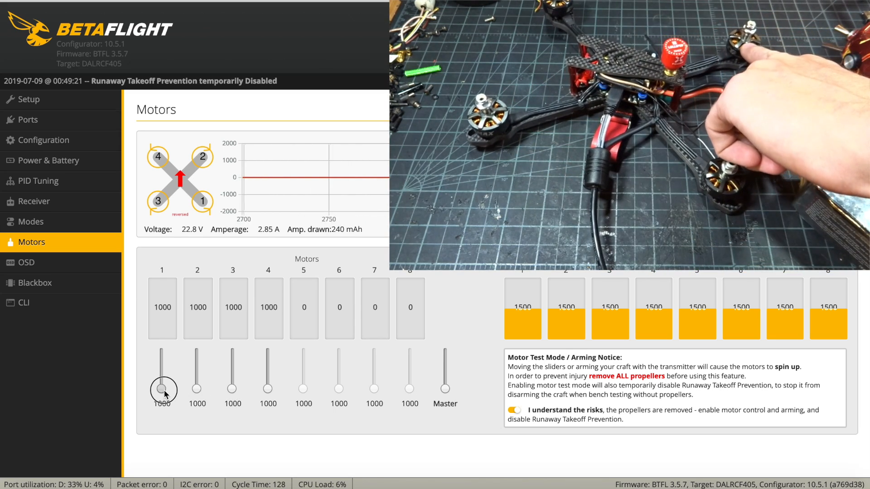
{"action": "left_click_drag", "start_coordinate": [164, 393], "coordinate": [164, 390]}
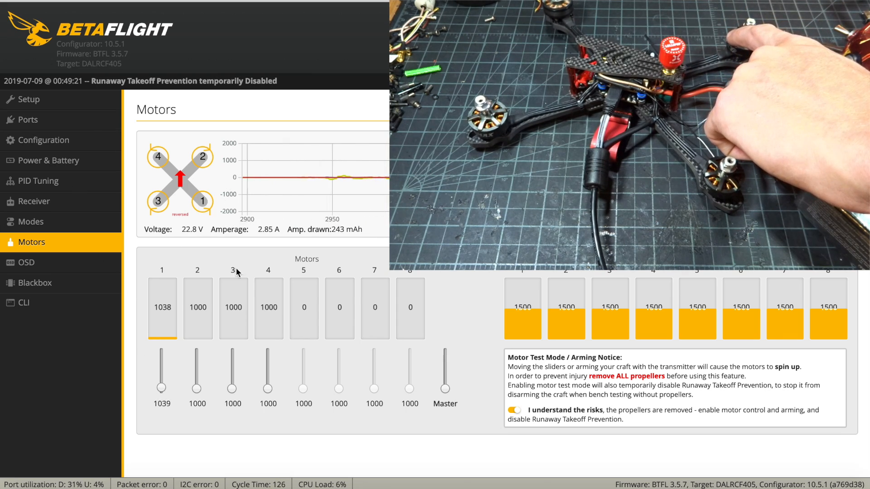
{"action": "left_click_drag", "start_coordinate": [162, 386], "coordinate": [163, 394]}
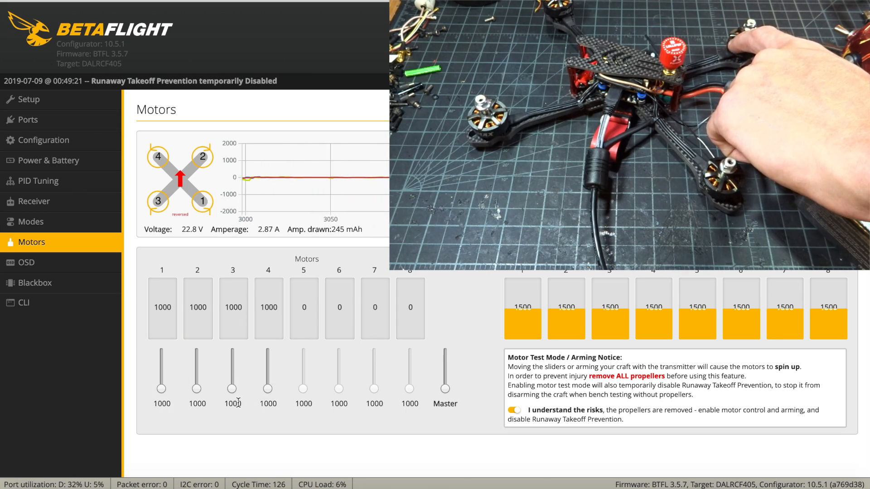
Step: Test motor 3 on its own and recheck motor 1 against the motor layout diagram
{"action": "left_click_drag", "start_coordinate": [234, 397], "coordinate": [235, 397]}
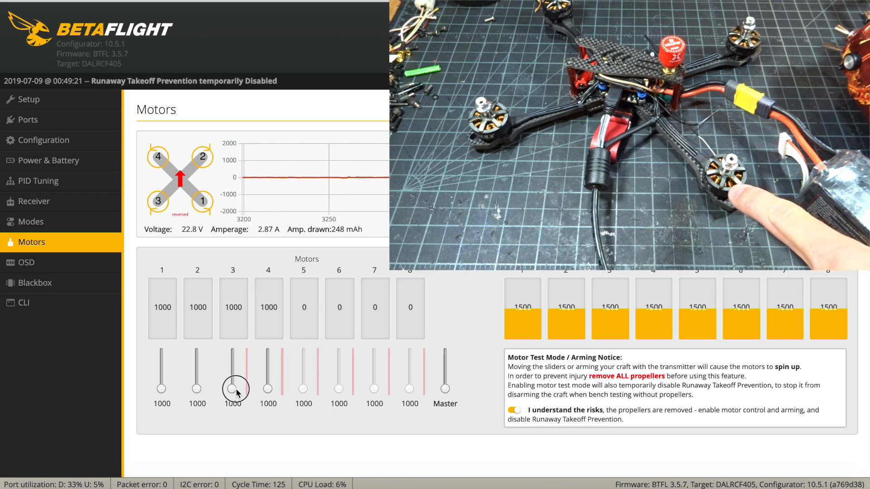
{"action": "left_click_drag", "start_coordinate": [230, 388], "coordinate": [225, 448]}
{"action": "left_click", "coordinate": [362, 422]}
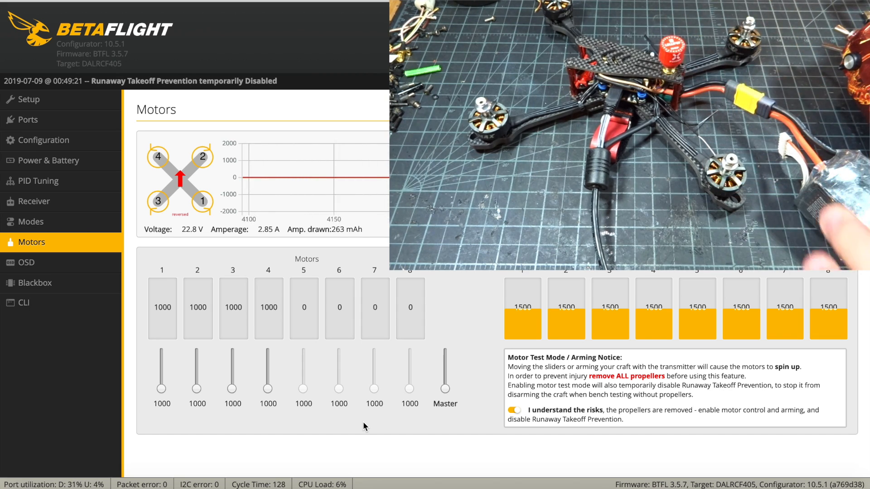
{"action": "left_click", "coordinate": [160, 387]}
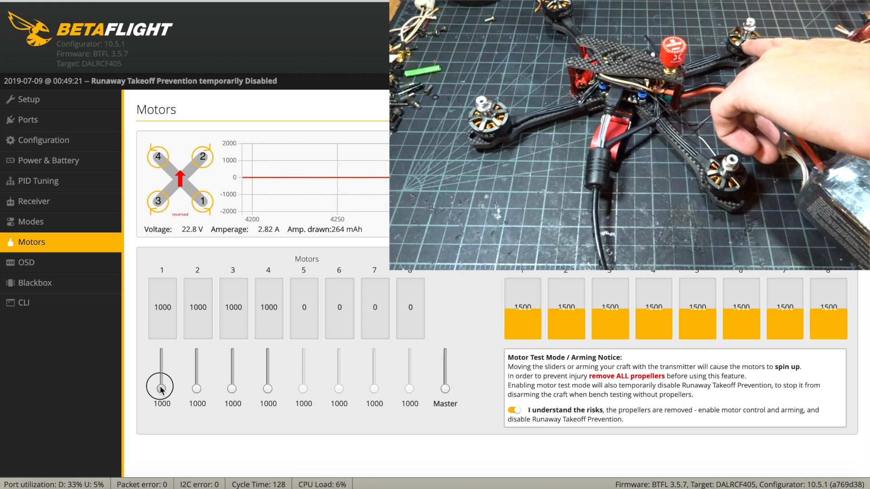
{"action": "left_click_drag", "start_coordinate": [161, 387], "coordinate": [233, 395]}
{"action": "left_click_drag", "start_coordinate": [160, 391], "coordinate": [128, 399]}
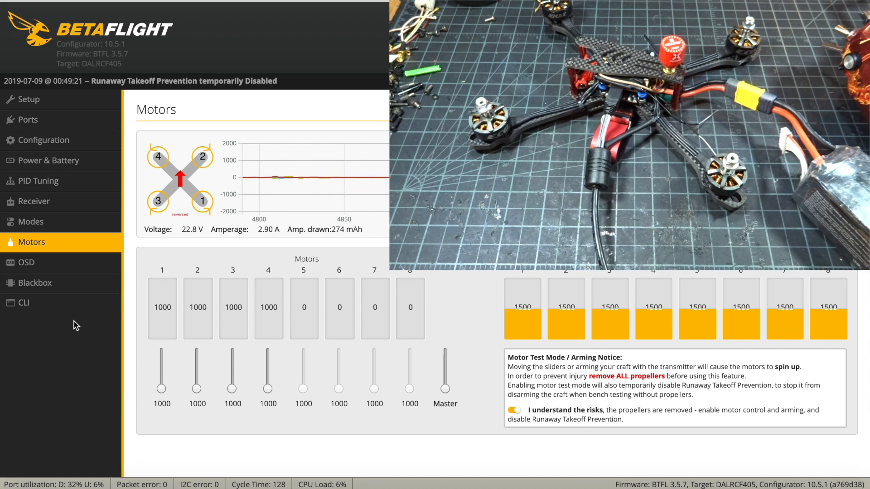
Step: List the flight controller's pin assignments in the CLI with the "resource" command
{"action": "left_click", "coordinate": [90, 303]}
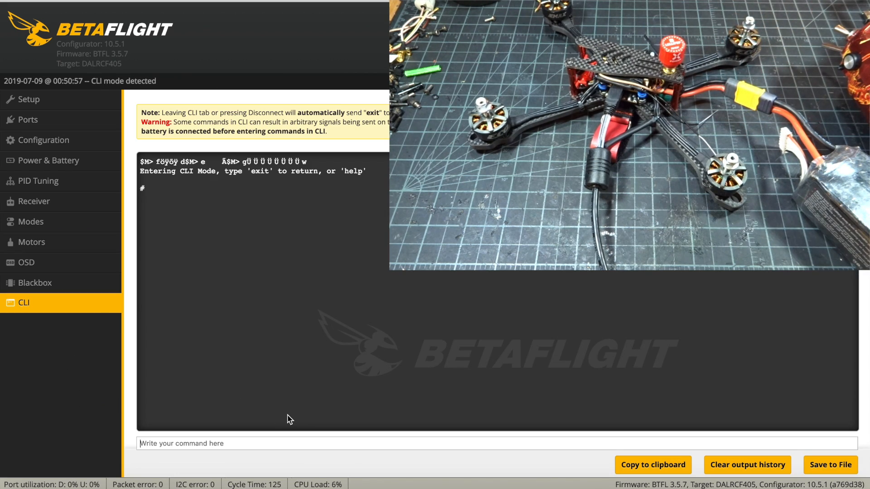
{"action": "type", "text": "resrouce"}
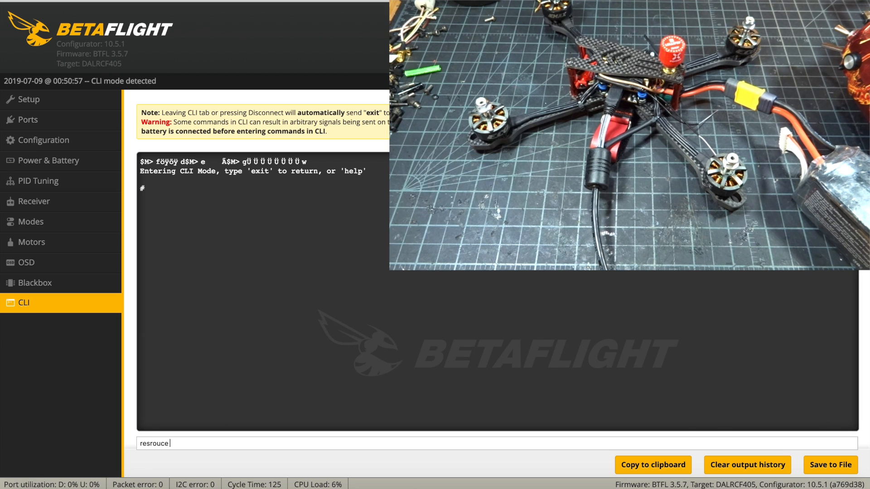
{"action": "key", "text": "Return"}
{"action": "type", "text": "resource"}
{"action": "key", "text": "Return"}
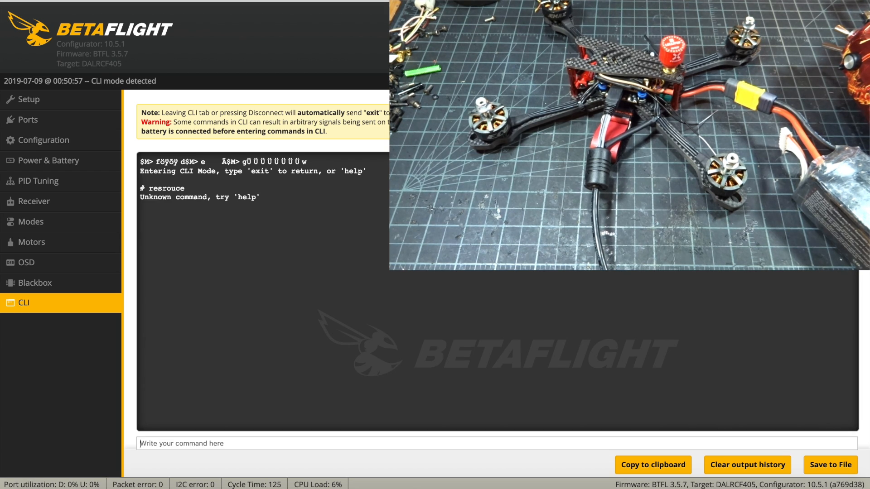
Step: Free the motor 1 output with the CLI command "resource motor 1 none"
{"action": "type", "text": "resrouce motor 1"}
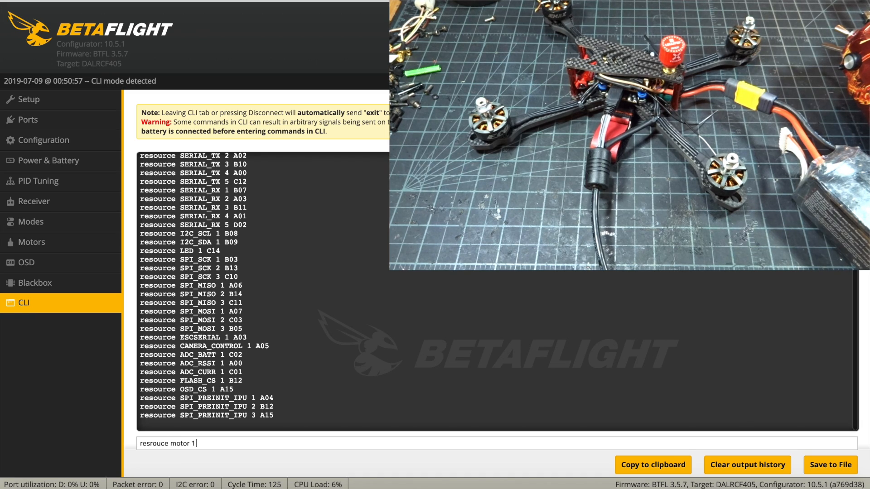
{"action": "type", "text": " none"}
{"action": "key", "text": "Return"}
{"action": "type", "text": "res"}
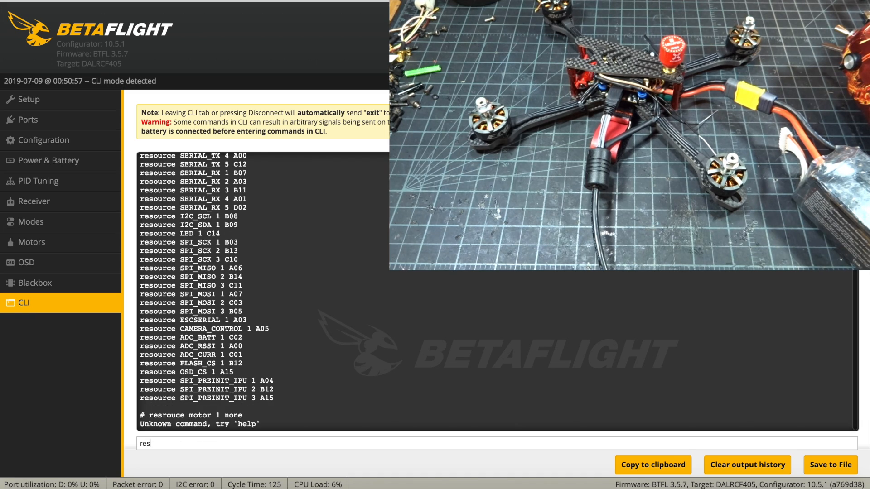
{"action": "key", "text": "BackSpace"}
{"action": "key", "text": "BackSpace"}
{"action": "key", "text": "BackSpace"}
{"action": "type", "text": "resource motor 1 none"}
{"action": "key", "text": "Return"}
Step: Free the motor 3 output with the CLI command "resource motor 3 none"
{"action": "type", "text": "resource mot"}
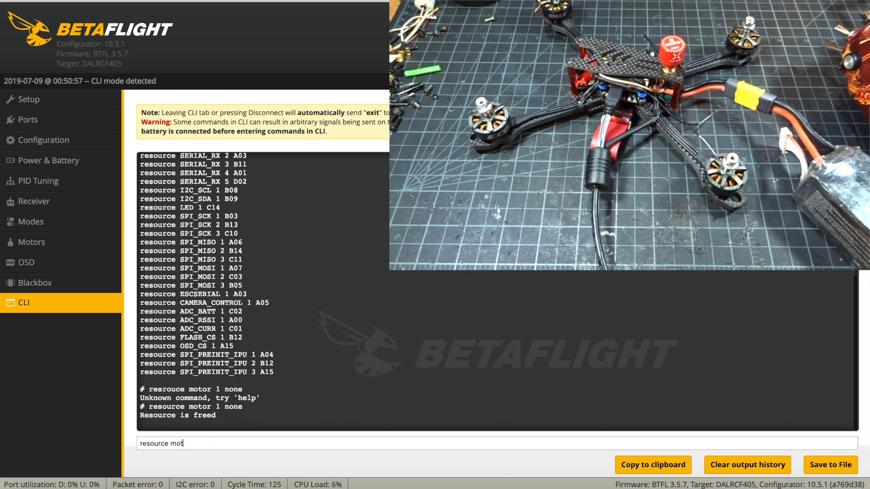
{"action": "type", "text": "or 3 none"}
{"action": "key", "text": "Return"}
Step: Assign motor 3's original pin to motor 1 with the CLI command "resource motor 1 a10"
{"action": "type", "text": "resour"}
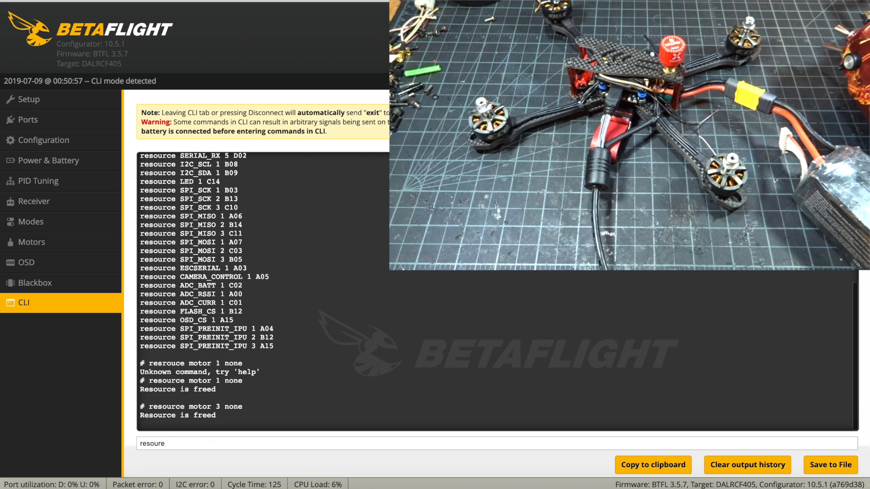
{"action": "scroll", "coordinate": [375, 368], "scroll_direction": "up", "scroll_amount": 5}
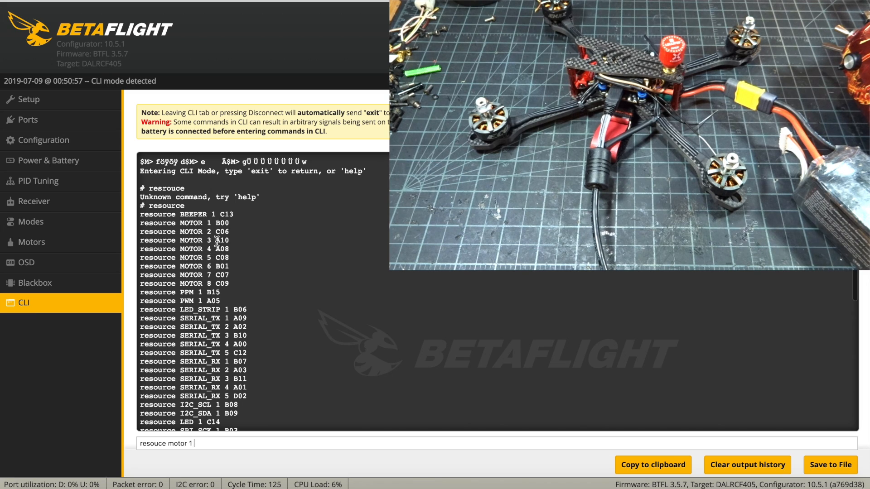
{"action": "scroll", "coordinate": [272, 249], "scroll_direction": "down", "scroll_amount": 5}
{"action": "type", "text": "a10"}
{"action": "key", "text": "Return"}
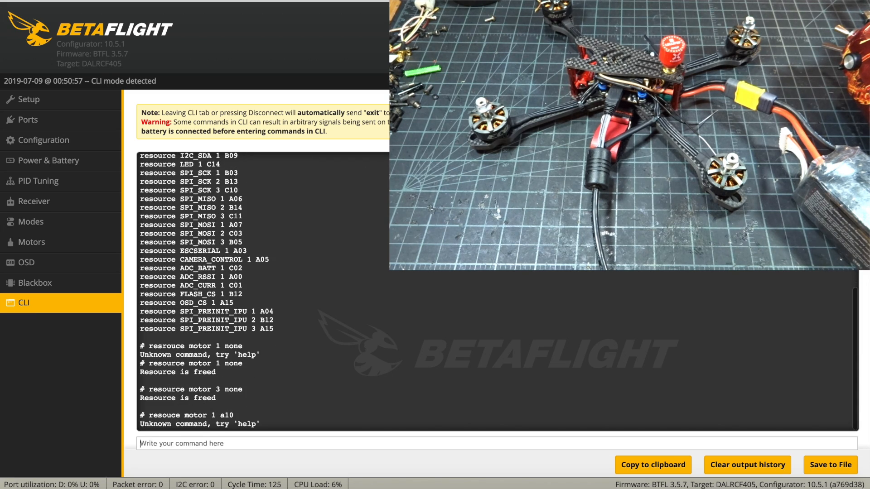
{"action": "type", "text": "re"}
{"action": "type", "text": "source motor 1 a10"}
{"action": "key", "text": "Return"}
Step: Assign motor 1's original pin to motor 3 with the CLI command "resource motor 3 b00" and save the configuration
{"action": "type", "text": "sa"}
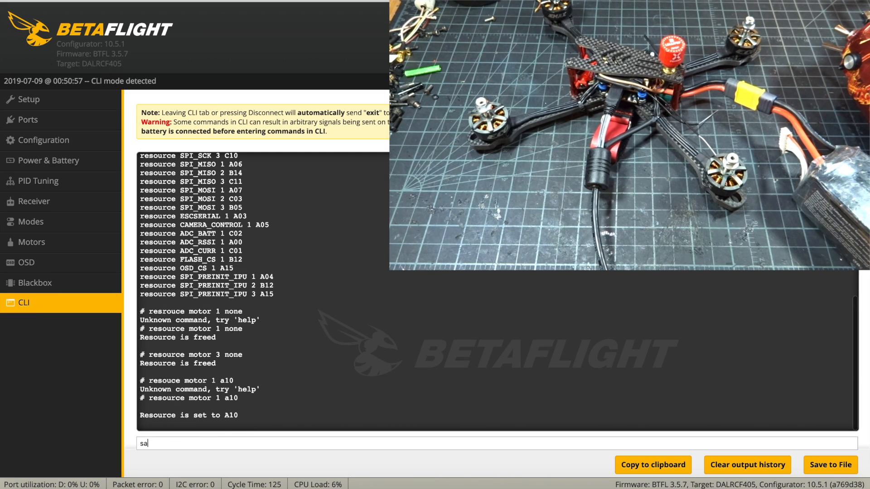
{"action": "key", "text": "BackSpace"}
{"action": "key", "text": "BackSpace"}
{"action": "type", "text": "resrouce motor 3"}
{"action": "scroll", "coordinate": [314, 221], "scroll_direction": "up", "scroll_amount": 15}
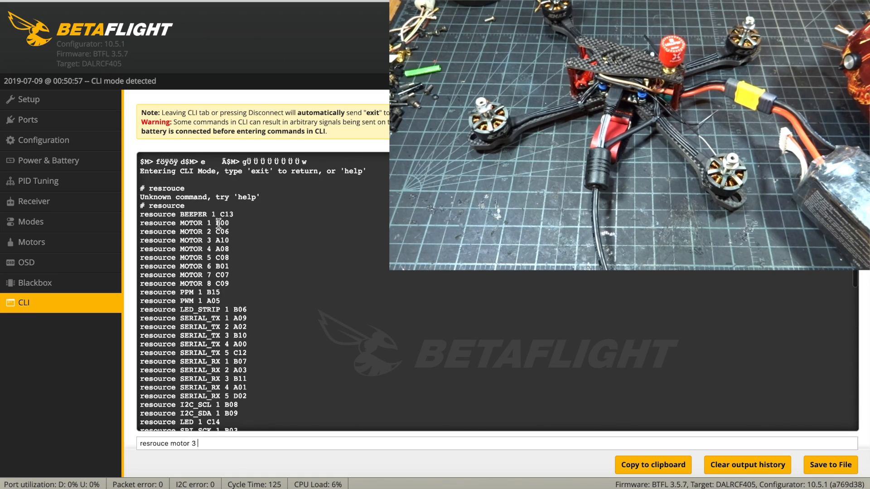
{"action": "scroll", "coordinate": [344, 237], "scroll_direction": "down", "scroll_amount": 15}
{"action": "type", "text": "b00"}
{"action": "key", "text": "Return"}
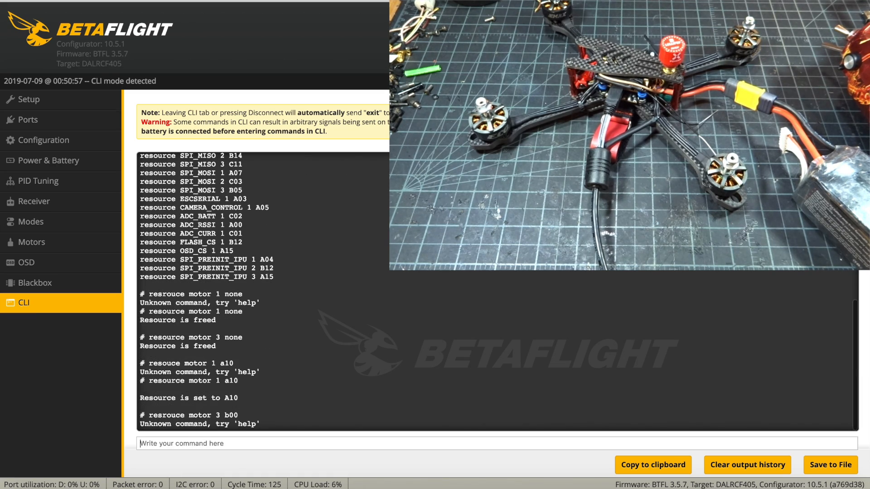
{"action": "type", "text": "resrouce motor 3 b00"}
{"action": "key", "text": "Return"}
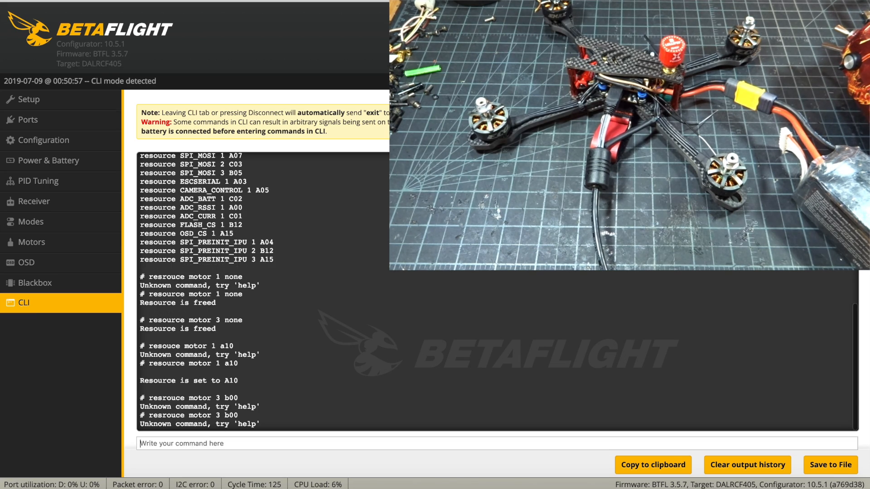
{"action": "type", "text": "resource motor 3 b00"}
{"action": "key", "text": "Return"}
{"action": "type", "text": "save"}
{"action": "key", "text": "Return"}
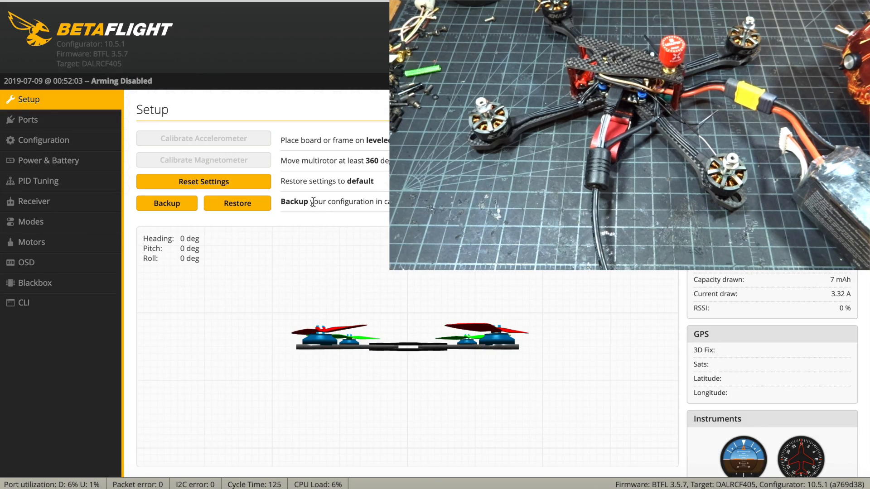
Step: Enable motor control in motor test mode and spin motors 1, 2 and 3 one at a time to check their positions
{"action": "left_click", "coordinate": [58, 244]}
{"action": "left_click", "coordinate": [514, 410]}
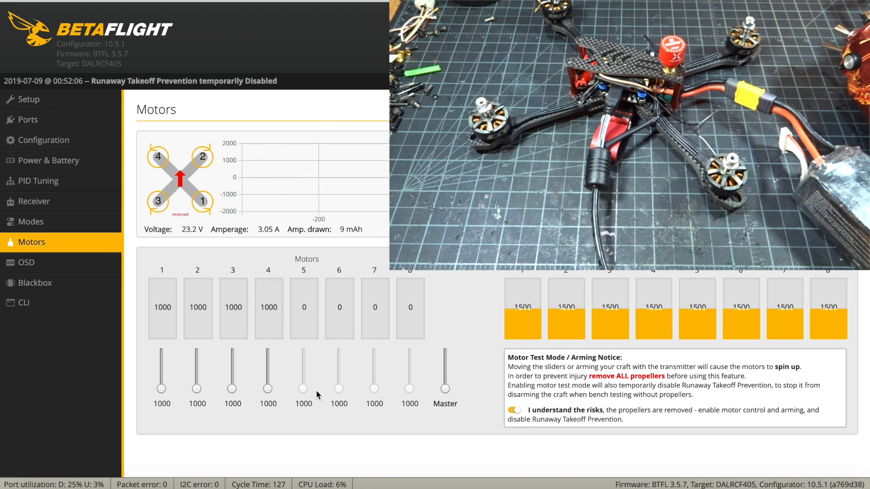
{"action": "left_click_drag", "start_coordinate": [162, 388], "coordinate": [161, 407]}
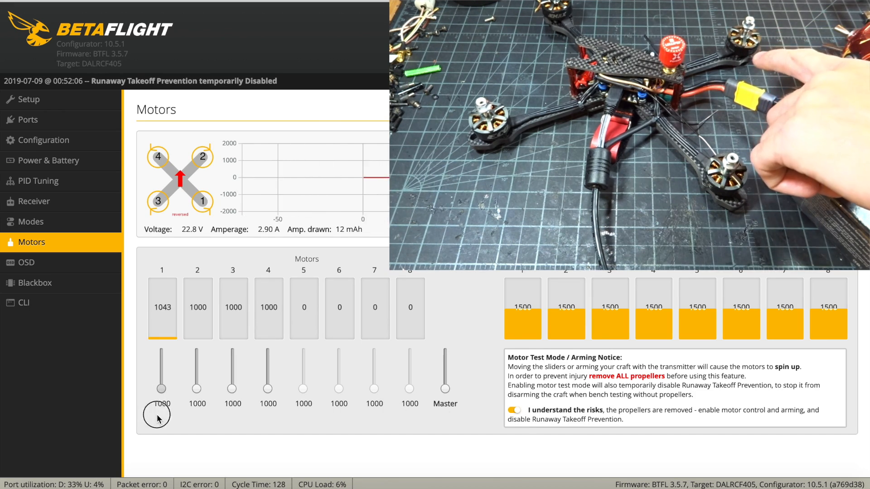
{"action": "left_click", "coordinate": [197, 391]}
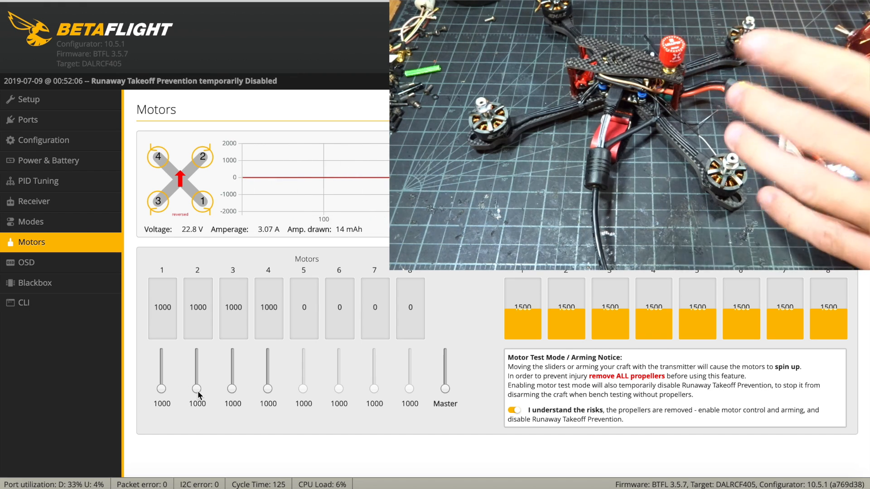
{"action": "left_click_drag", "start_coordinate": [198, 390], "coordinate": [229, 397]}
{"action": "left_click", "coordinate": [231, 389]}
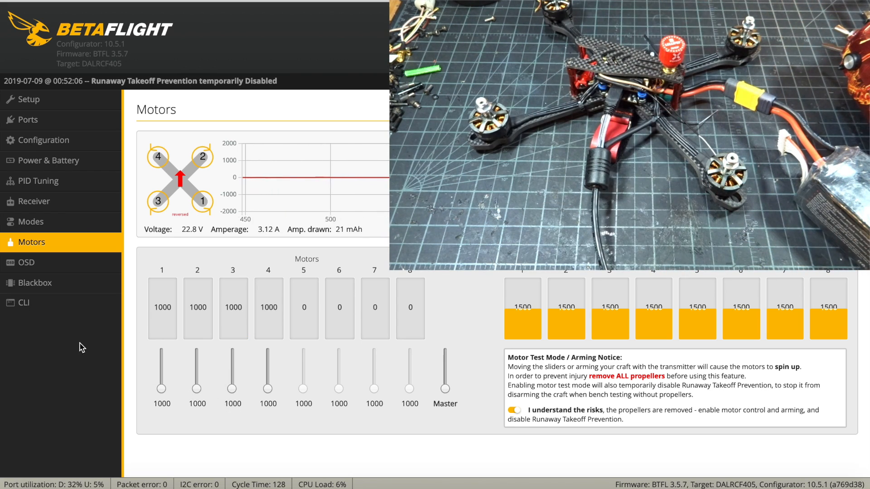
Step: List the flight controller's current pin assignments again with the CLI command "resource"
{"action": "left_click", "coordinate": [62, 301]}
{"action": "type", "text": "res"}
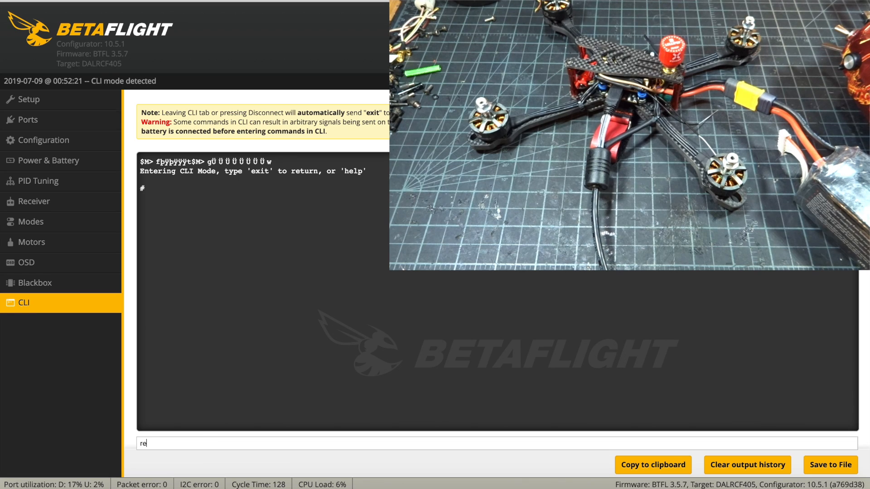
{"action": "type", "text": "rouce m"}
{"action": "key", "text": "Return"}
Step: Free the motor 2 and motor 3 outputs with "resource motor 2 none" and "resource motor 3 none"
{"action": "type", "text": "res"}
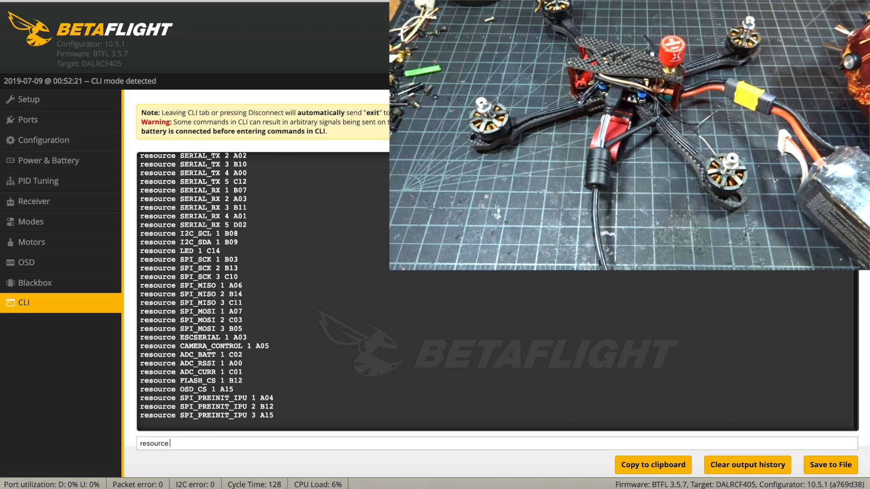
{"action": "type", "text": "ource motor 2 none"}
{"action": "key", "text": "Return"}
{"action": "type", "text": "resource motor 3 none"}
{"action": "key", "text": "Return"}
Step: Assign pin B00 to motor 2 and motor 2's original pin to motor 3 with CLI resource commands
{"action": "type", "text": "resr"}
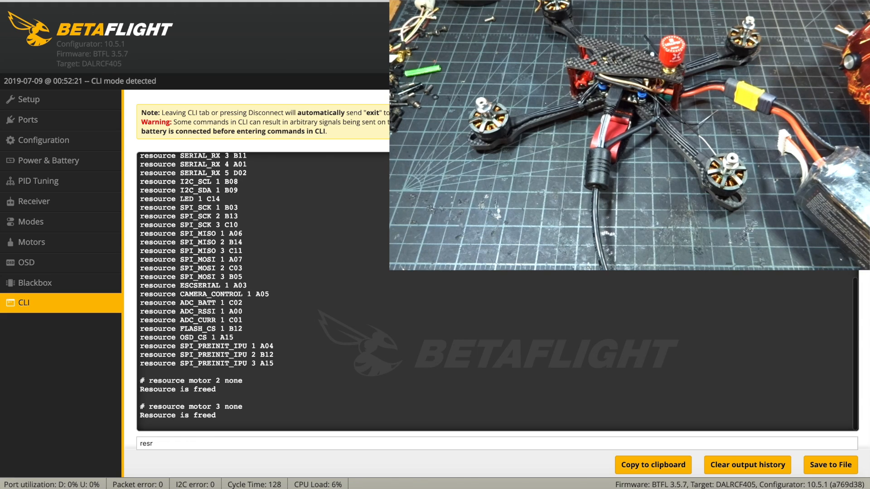
{"action": "type", "text": "ouce mot2 b00"}
{"action": "key", "text": "Return"}
{"action": "type", "text": "resrouce mot"}
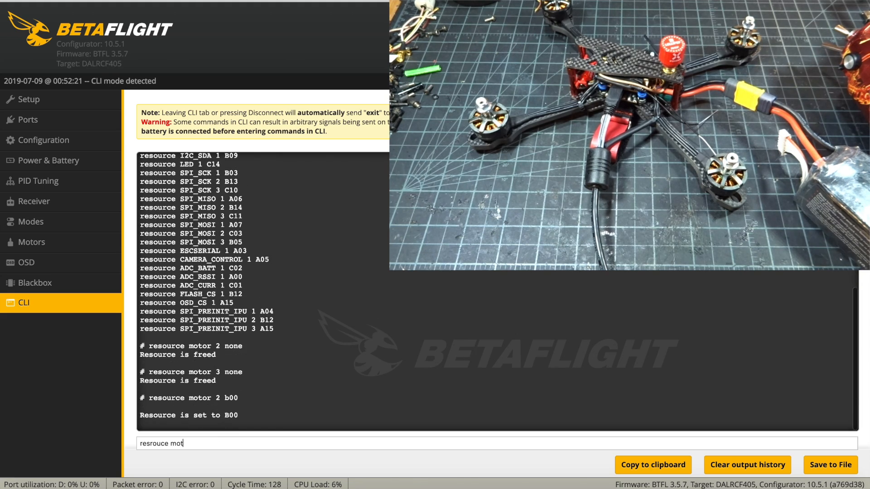
{"action": "type", "text": "or 3"}
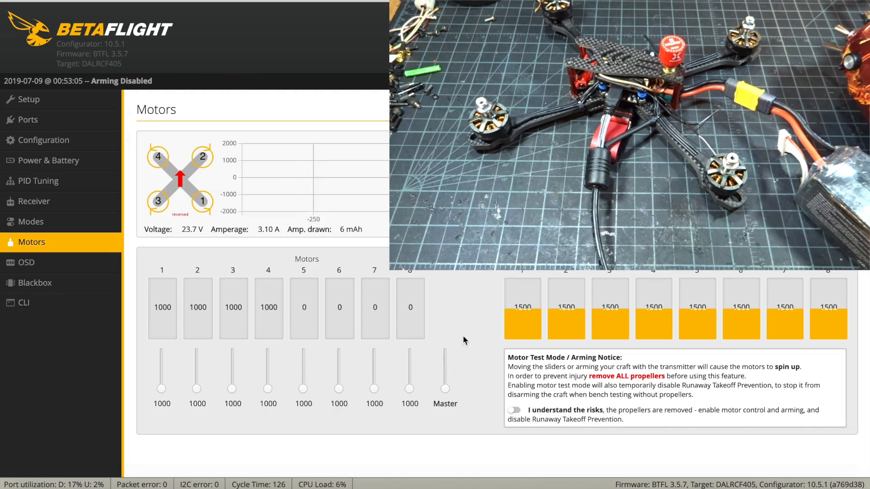
Step: Enable motor control to recheck the motor order, and list the remapped pin assignments in the CLI
{"action": "left_click", "coordinate": [513, 410]}
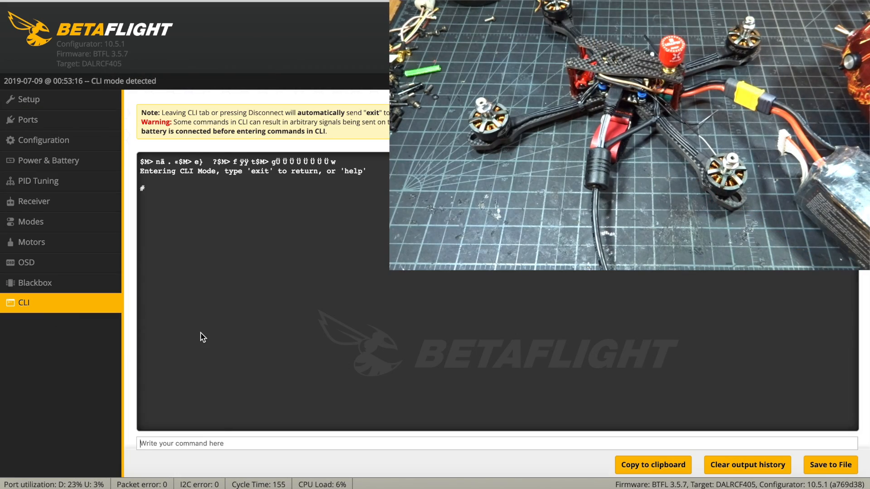
{"action": "type", "text": "resource"}
{"action": "key", "text": "Return"}
Step: Free the motor 3 and motor 4 outputs with "resource motor 3 none" and "resource motor 4 none"
{"action": "type", "text": "motor 3 none"}
{"action": "key", "text": "Return"}
{"action": "type", "text": "resource motor 4 none"}
{"action": "key", "text": "Return"}
Step: Assign motor 4's original pin A08 to motor 3 with the CLI resource command
{"action": "type", "text": "resrurce motor 2"}
{"action": "key", "text": "BackSpace"}
{"action": "type", "text": "3"}
{"action": "scroll", "coordinate": [237, 254], "scroll_direction": "up", "scroll_amount": 4}
{"action": "scroll", "coordinate": [234, 238], "scroll_direction": "down", "scroll_amount": 4}
{"action": "type", "text": "a08"}
{"action": "key", "text": "Return"}
Step: Assign motor 3's freed pin to motor 4 with the CLI resource command
{"action": "type", "text": "resource motor 4"}
{"action": "scroll", "coordinate": [281, 277], "scroll_direction": "up", "scroll_amount": 10}
{"action": "scroll", "coordinate": [281, 277], "scroll_direction": "down", "scroll_amount": 10}
{"action": "type", "text": "a03"}
{"action": "key", "text": "Return"}
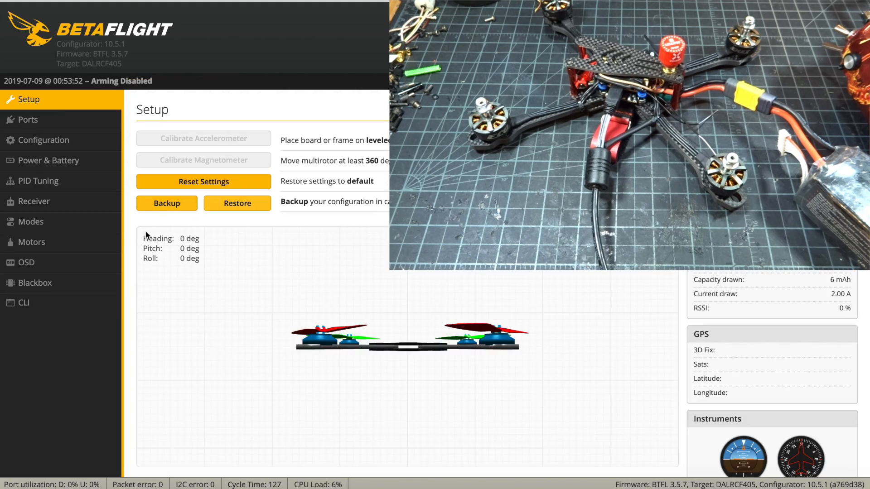
Step: Enable motor control in motor test mode and spin the motors individually to verify the remapped order
{"action": "left_click", "coordinate": [97, 249]}
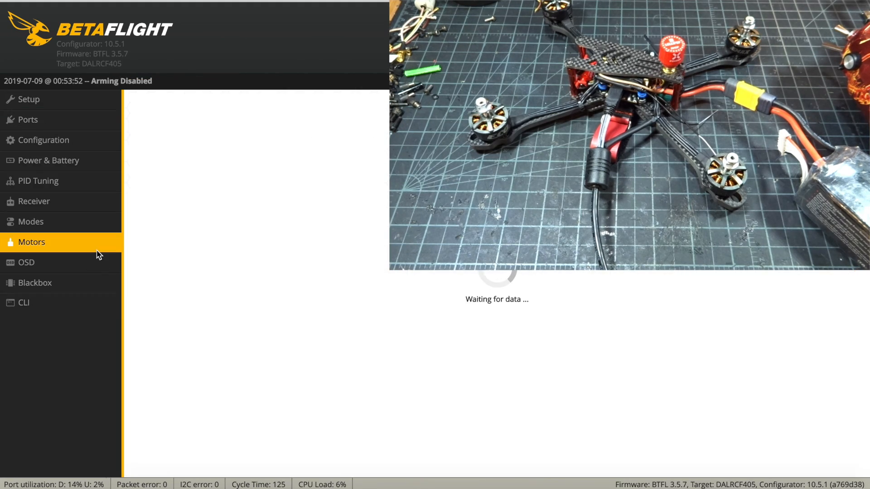
{"action": "left_click", "coordinate": [513, 411]}
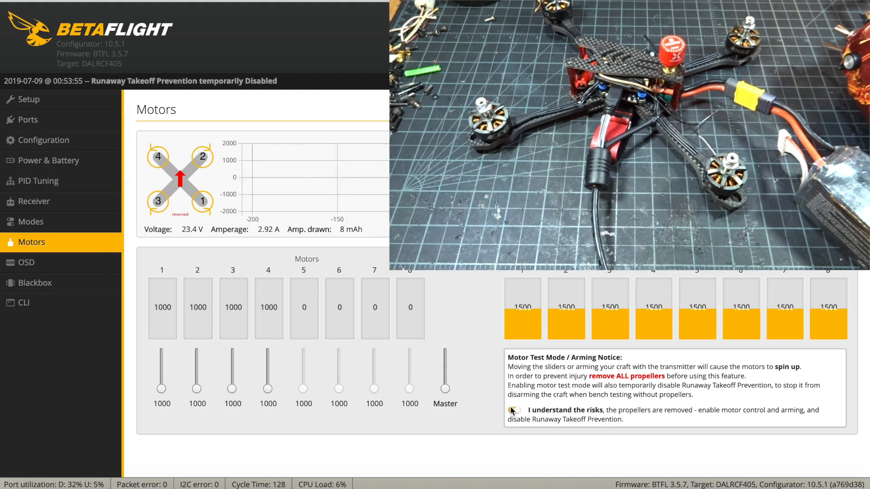
{"action": "left_click_drag", "start_coordinate": [163, 390], "coordinate": [264, 431]}
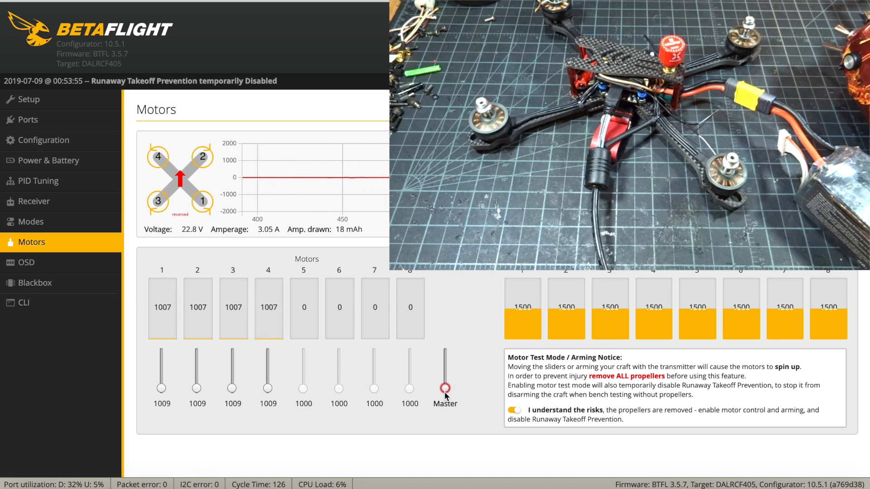
Step: Raise the master throttle to 1013 to check the spin direction of all four motors
{"action": "key", "text": "Up"}
{"action": "key", "text": "Up"}
{"action": "key", "text": "Up"}
{"action": "key", "text": "Up"}
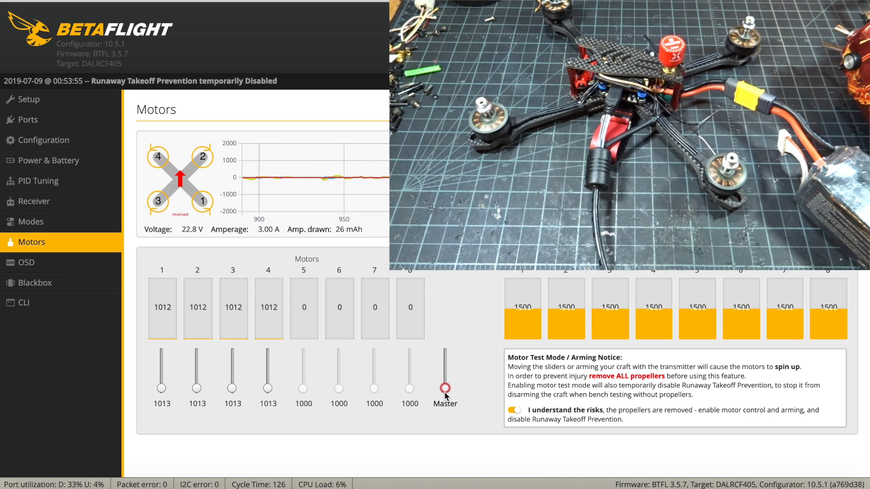
{"action": "left_click", "coordinate": [444, 391]}
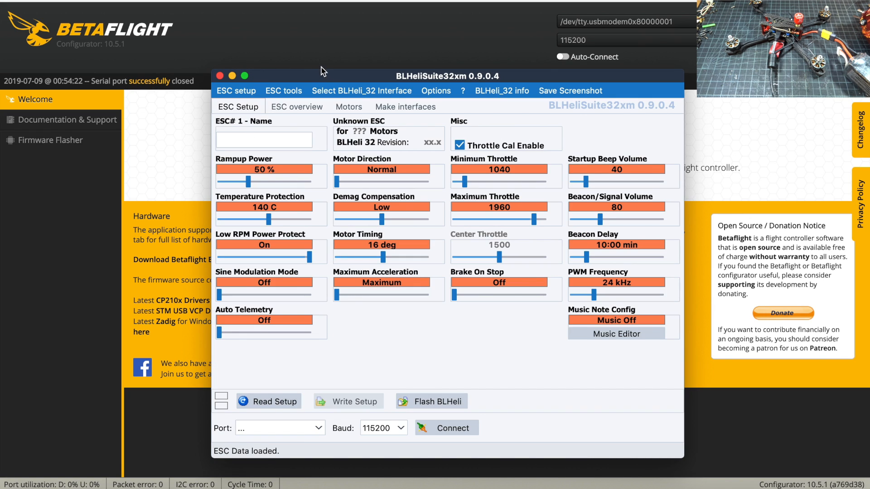
Step: In BLHeliSuite32xm, decline the offered update, connect to the flight controller and read the setup of all four ESCs
{"action": "left_click_drag", "start_coordinate": [321, 71], "coordinate": [312, 54]}
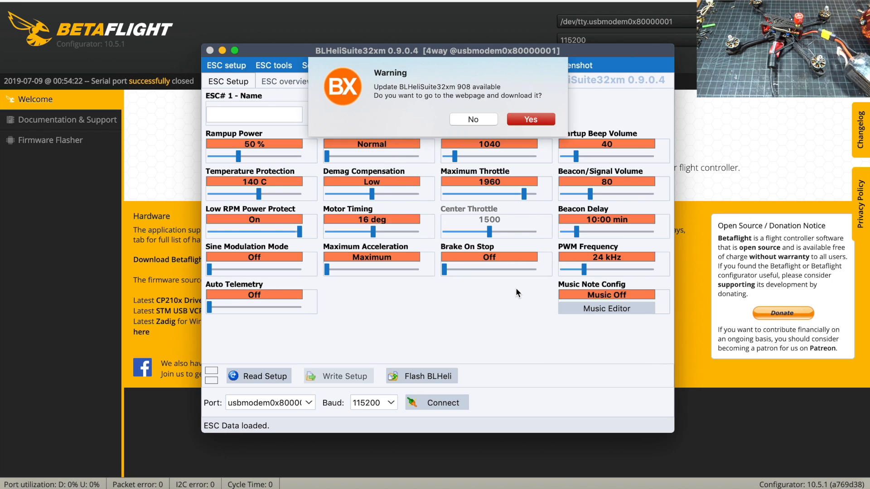
{"action": "left_click", "coordinate": [453, 121]}
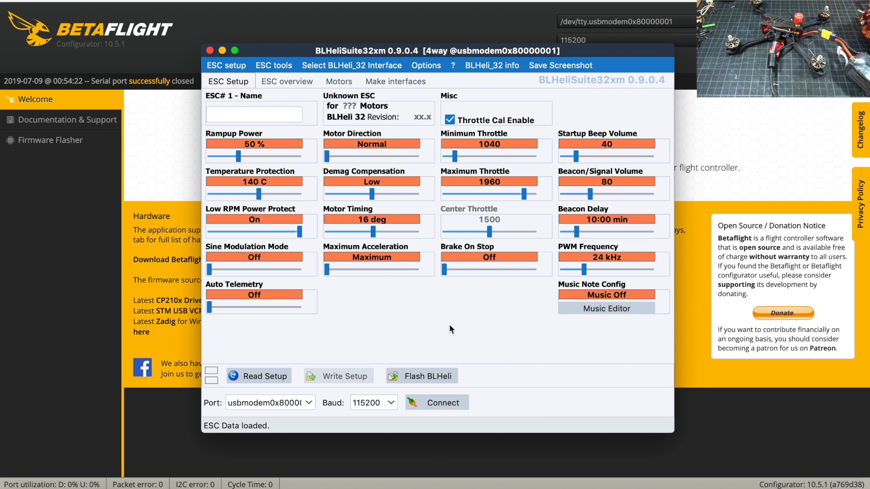
{"action": "left_click", "coordinate": [445, 399]}
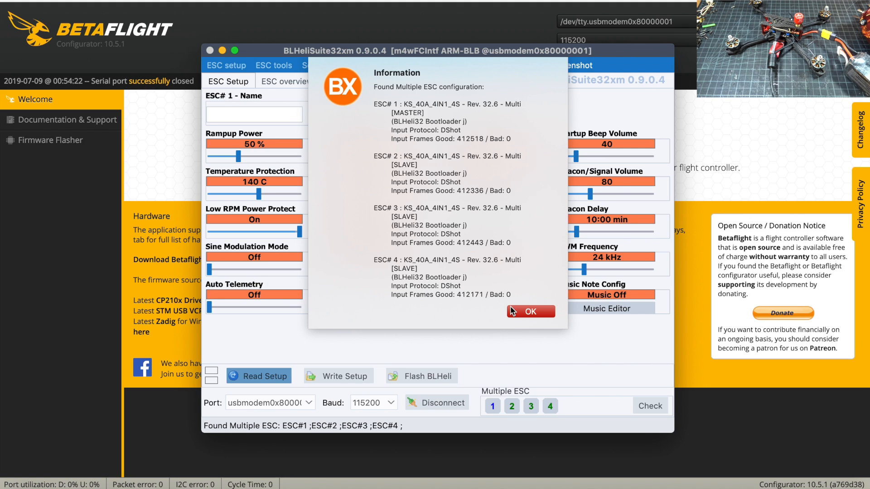
{"action": "left_click", "coordinate": [514, 312]}
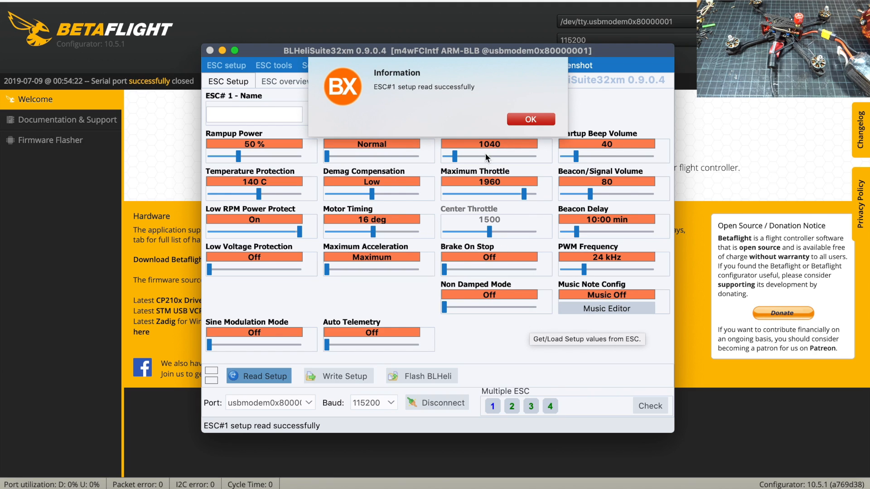
{"action": "left_click", "coordinate": [524, 118]}
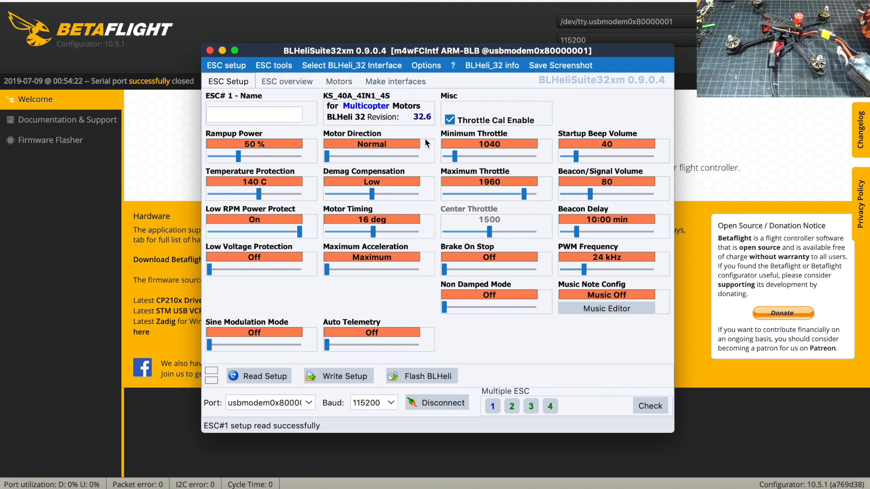
Step: Set the ESCs' motor timing to 24 deg and the PWM frequency to 48 kHz
{"action": "left_click_drag", "start_coordinate": [375, 235], "coordinate": [405, 236]}
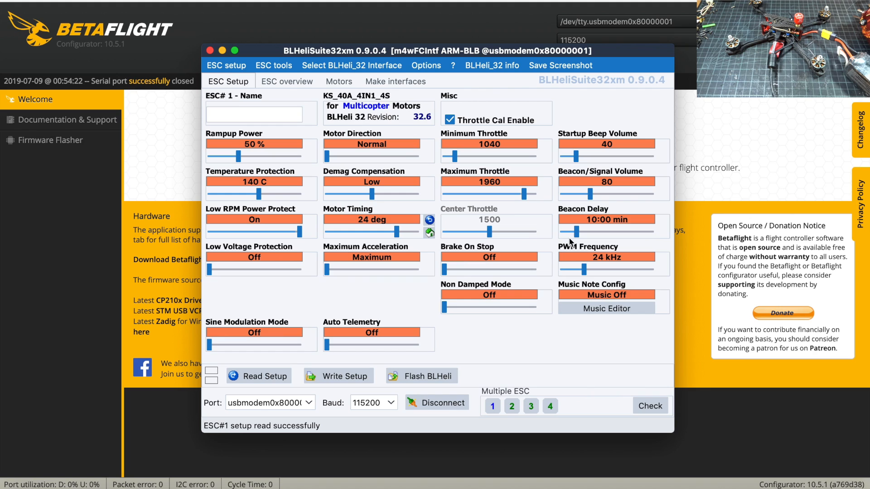
{"action": "left_click", "coordinate": [573, 269]}
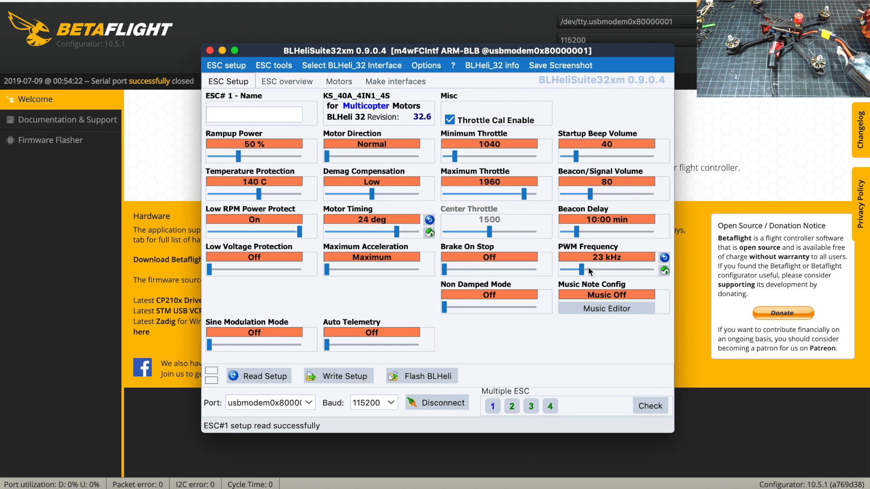
{"action": "left_click_drag", "start_coordinate": [583, 270], "coordinate": [782, 282]}
Step: Set the beacon delay to 3:16 min and the startup beep volume to 31, and write the setup to all four ESCs
{"action": "left_click_drag", "start_coordinate": [578, 232], "coordinate": [569, 236]}
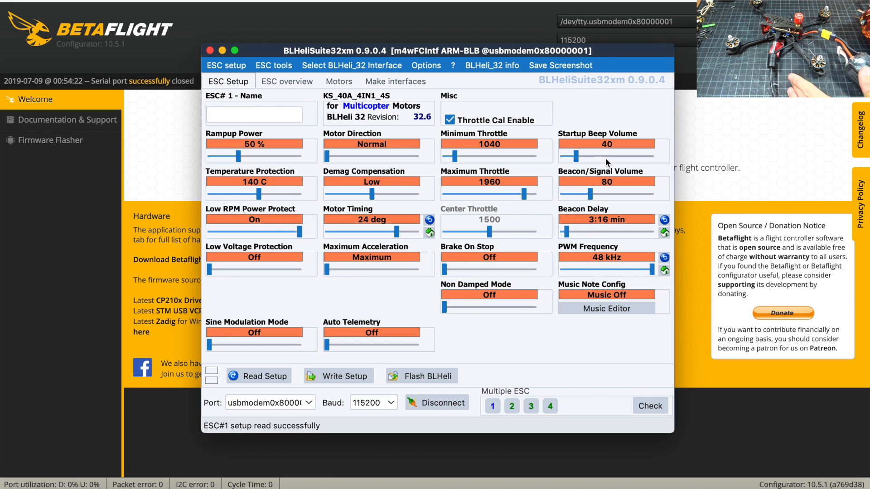
{"action": "left_click_drag", "start_coordinate": [576, 157], "coordinate": [572, 158]}
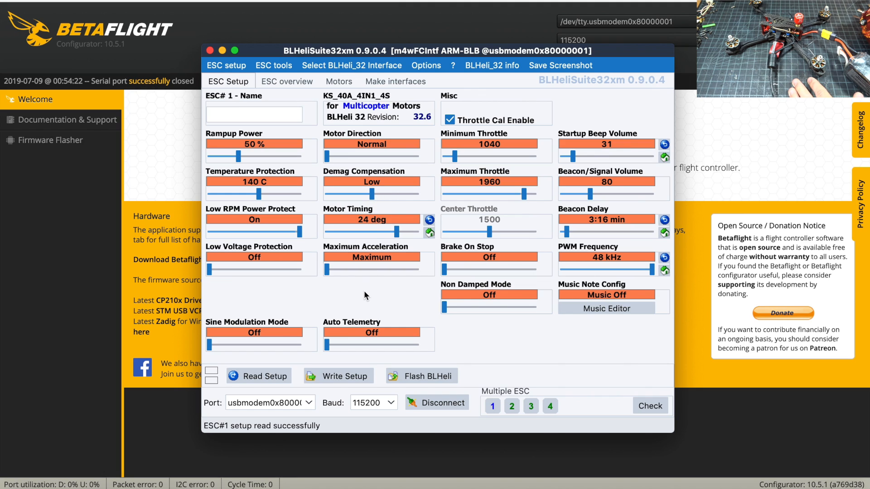
{"action": "left_click", "coordinate": [317, 374]}
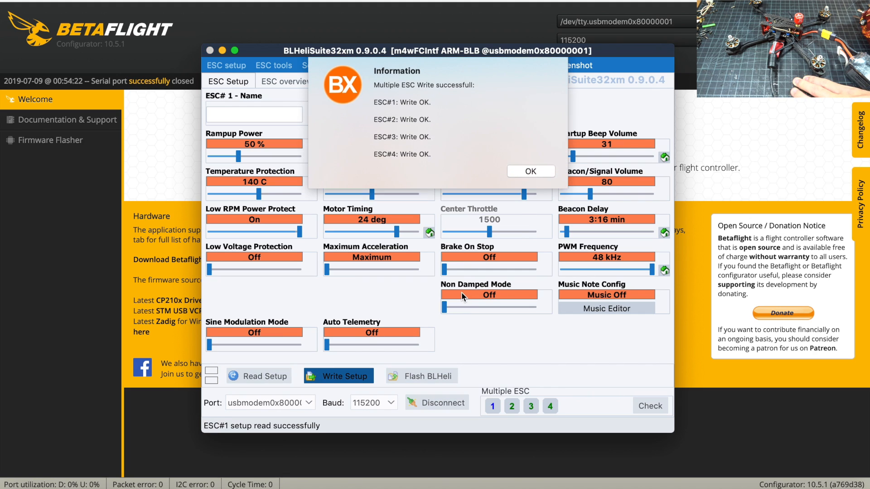
{"action": "left_click", "coordinate": [524, 174]}
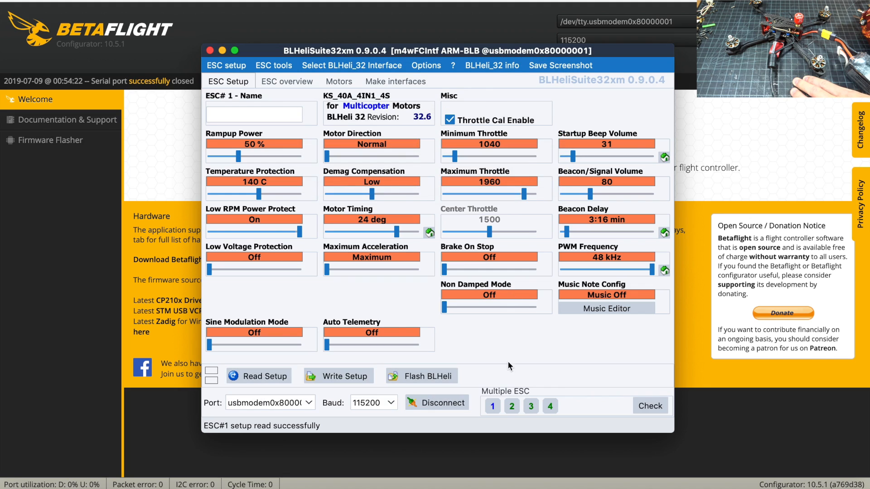
Step: Select only ESC 2, set its motor direction to Reversed and write the setup
{"action": "left_click", "coordinate": [512, 406]}
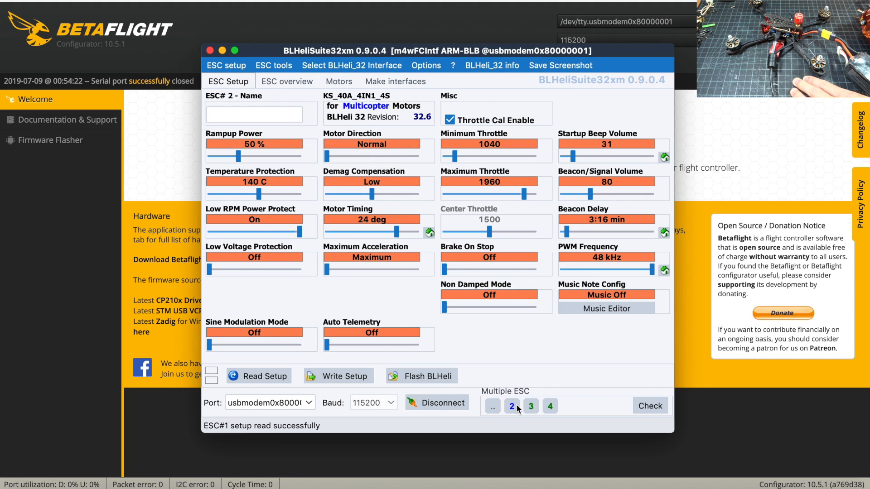
{"action": "left_click", "coordinate": [551, 406]}
{"action": "left_click", "coordinate": [339, 156]}
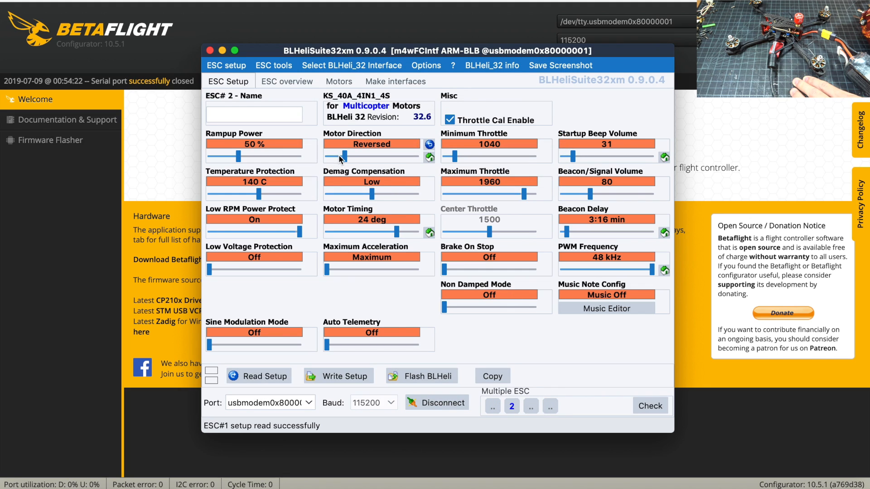
{"action": "left_click", "coordinate": [355, 381]}
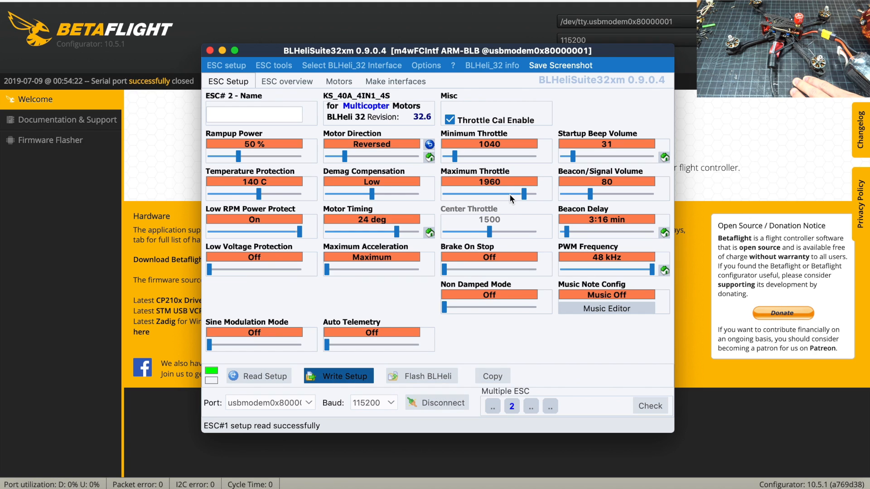
Step: Select only ESC 4, set its motor direction to Reversed and write the setup
{"action": "left_click", "coordinate": [525, 117]}
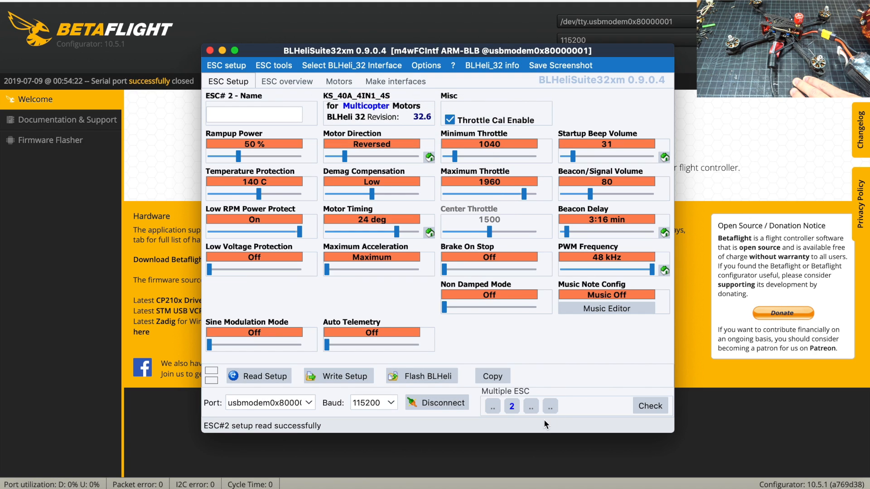
{"action": "left_click", "coordinate": [550, 407]}
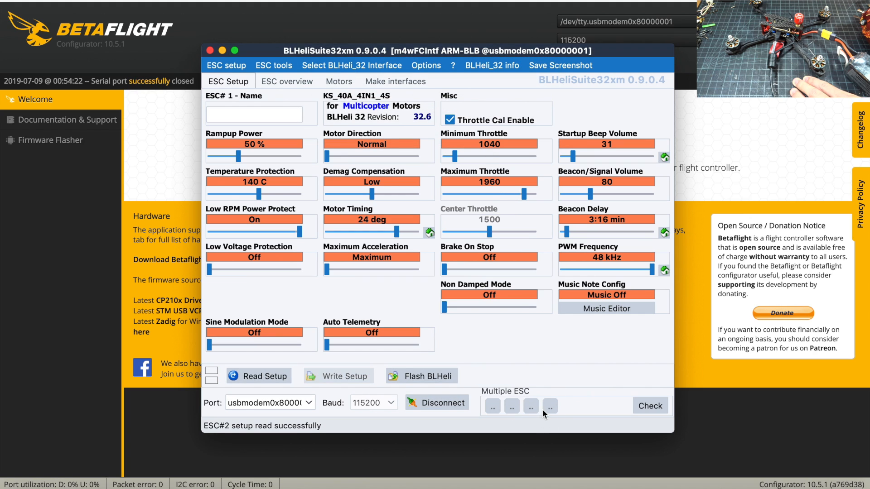
{"action": "left_click", "coordinate": [345, 159]}
{"action": "left_click", "coordinate": [345, 377]}
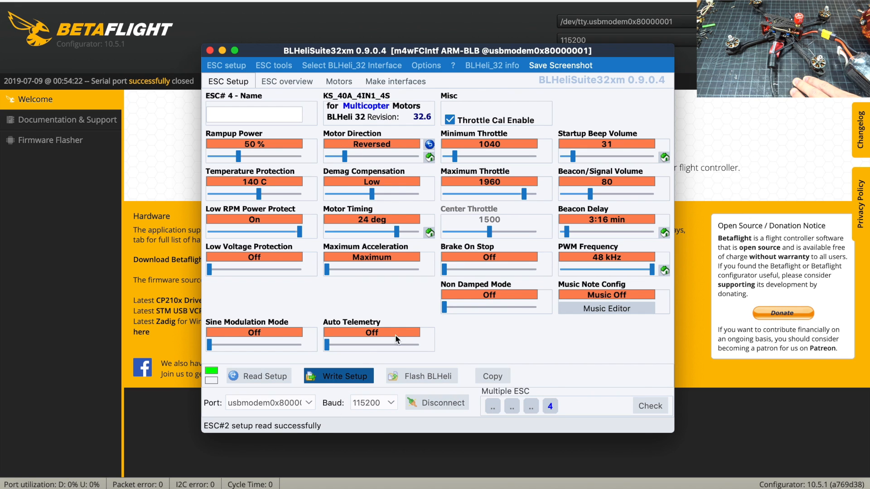
{"action": "left_click", "coordinate": [527, 118]}
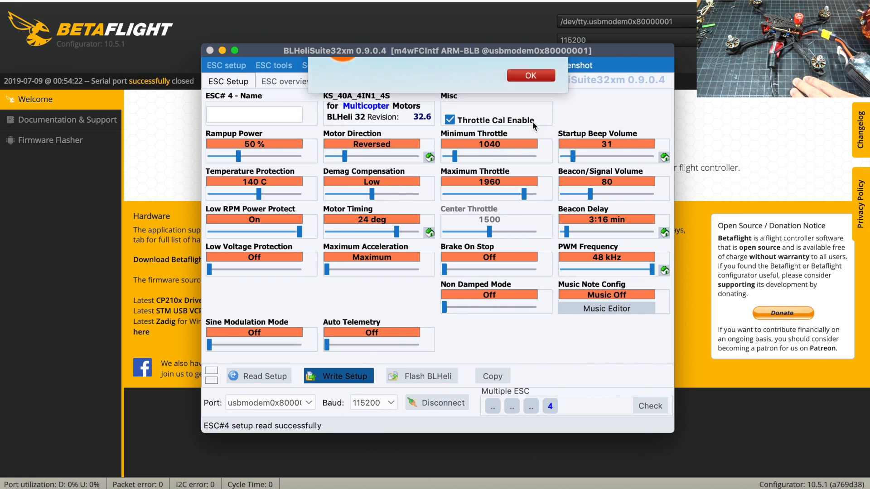
Step: Disconnect and quit BLHeliSuite32xm, switch to Betaflight Configurator and connect to the flight controller
{"action": "left_click", "coordinate": [436, 403]}
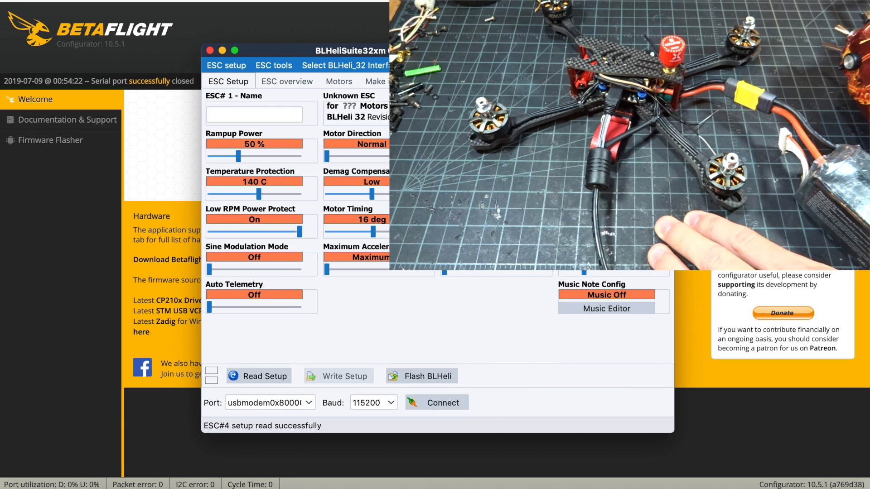
{"action": "key", "text": "super+q"}
{"action": "left_click", "coordinate": [839, 30]}
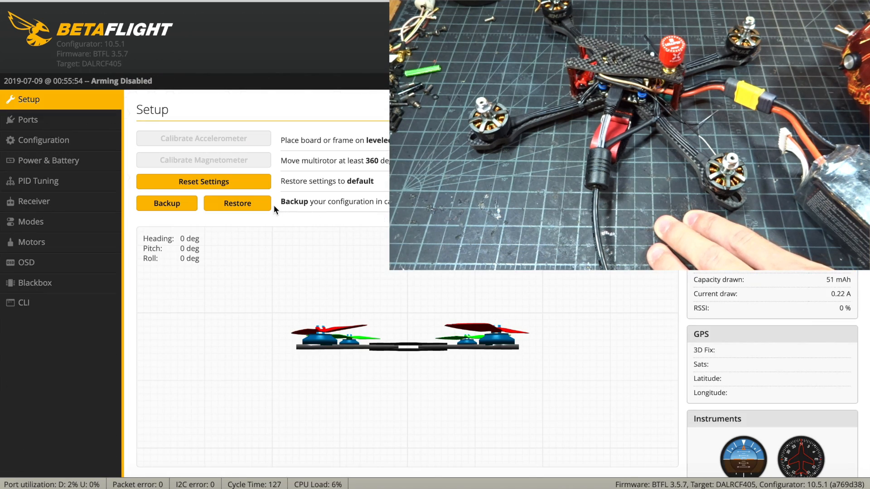
Step: Enable motor test mode, raise the master throttle to about 1016 to check the rotation of all four motors, and return it to 1000
{"action": "left_click", "coordinate": [77, 241]}
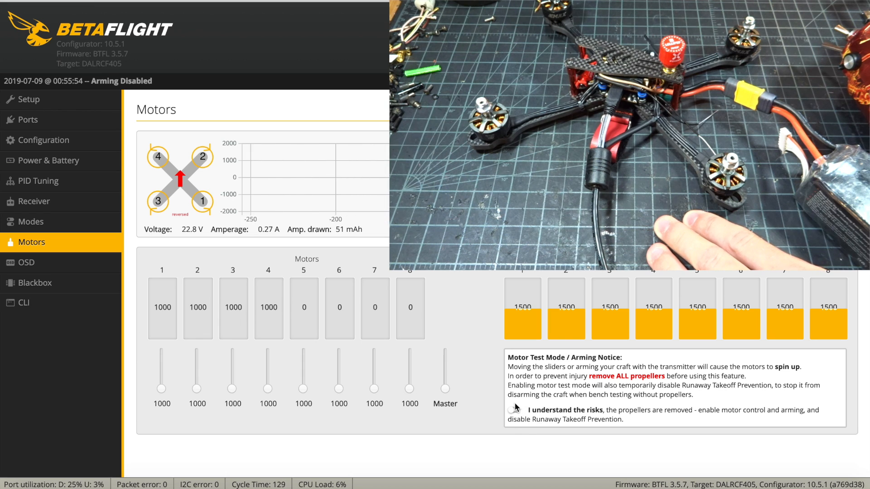
{"action": "left_click", "coordinate": [513, 411]}
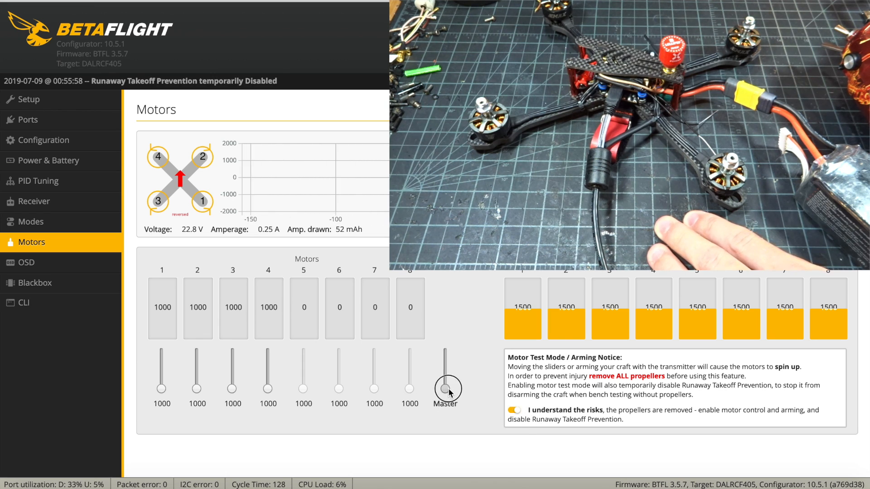
{"action": "left_click", "coordinate": [448, 389]}
{"action": "key", "text": "Up"}
{"action": "key", "text": "Up"}
{"action": "key", "text": "Up"}
{"action": "key", "text": "Up"}
{"action": "key", "text": "Up"}
{"action": "key", "text": "Up"}
{"action": "key", "text": "Up"}
{"action": "key", "text": "Up"}
{"action": "key", "text": "Up"}
{"action": "key", "text": "Up"}
{"action": "key", "text": "Up"}
{"action": "key", "text": "Up"}
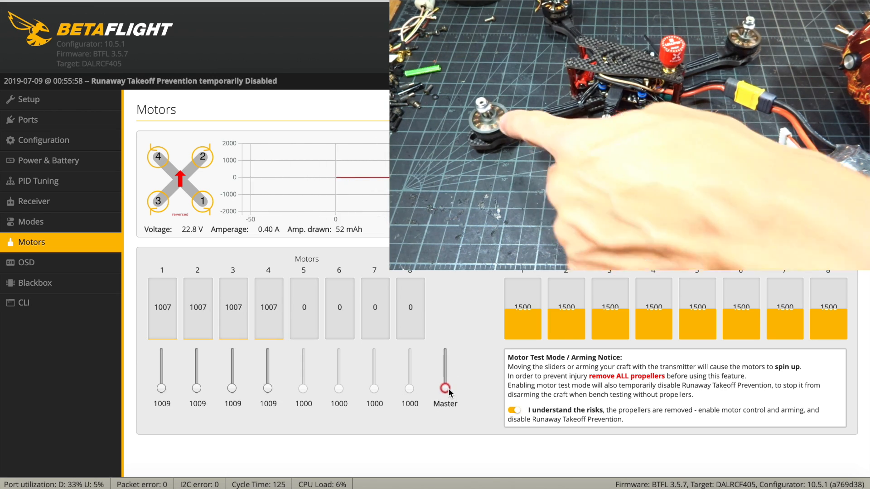
{"action": "key", "text": "Up"}
{"action": "key", "text": "Up"}
{"action": "key", "text": "Up"}
{"action": "key", "text": "Up"}
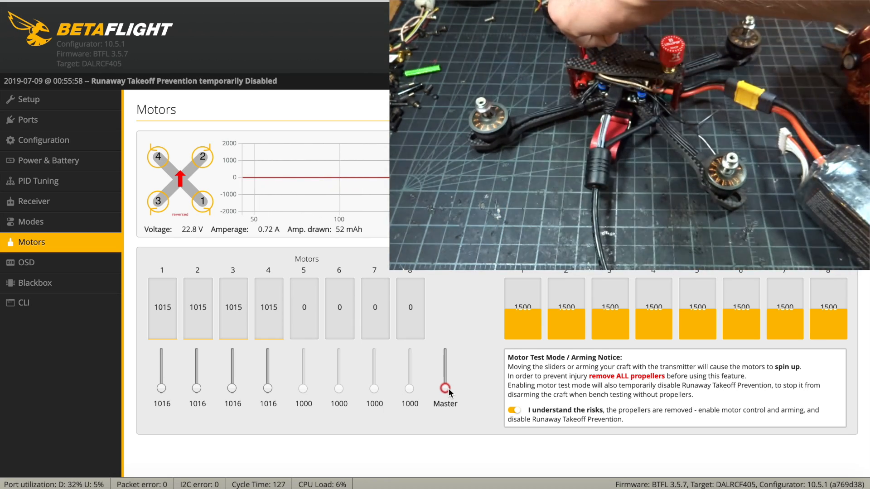
{"action": "left_click_drag", "start_coordinate": [446, 391], "coordinate": [449, 397]}
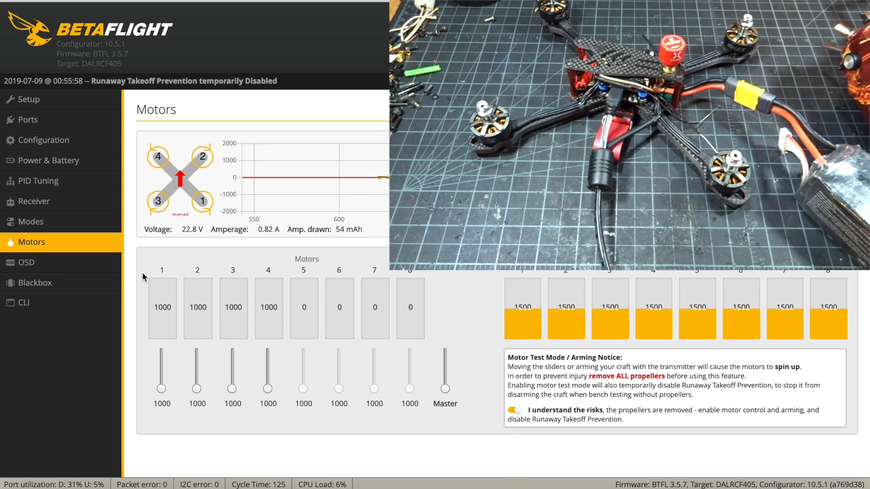
Step: Open the OSD settings and set the video format to NTSC
{"action": "left_click", "coordinate": [103, 270]}
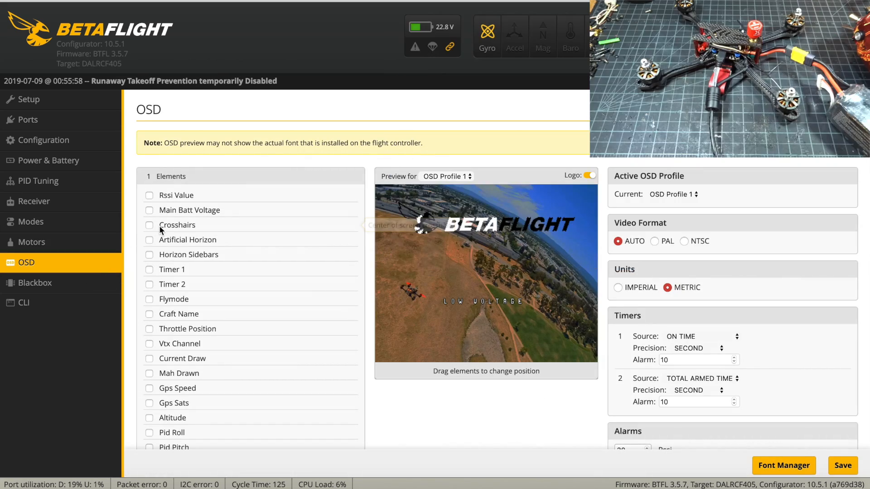
{"action": "left_click", "coordinate": [685, 243]}
{"action": "left_click", "coordinate": [655, 243]}
{"action": "left_click", "coordinate": [685, 241]}
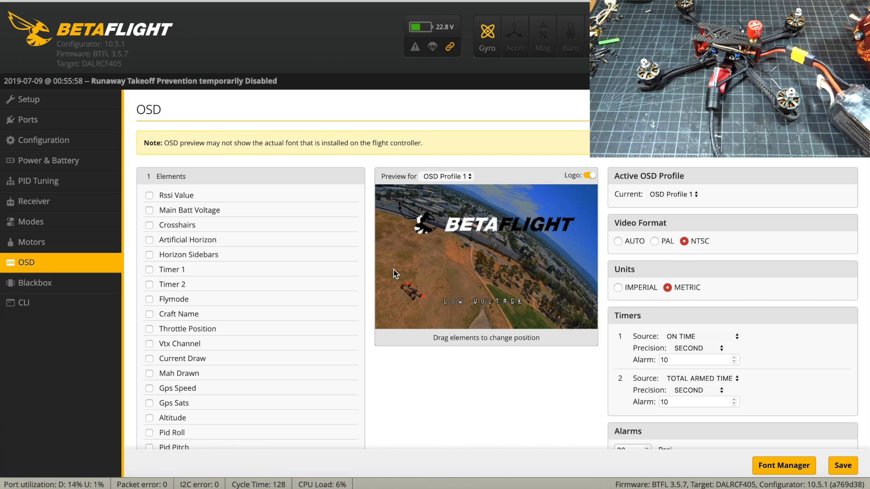
Step: Enable the OSD elements Main Batt Voltage, Timer 1, Craft Name, Throttle Position, Vtx Channel, Current Draw and Mah Drawn
{"action": "left_click", "coordinate": [149, 211]}
{"action": "left_click", "coordinate": [149, 270]}
{"action": "left_click", "coordinate": [149, 315]}
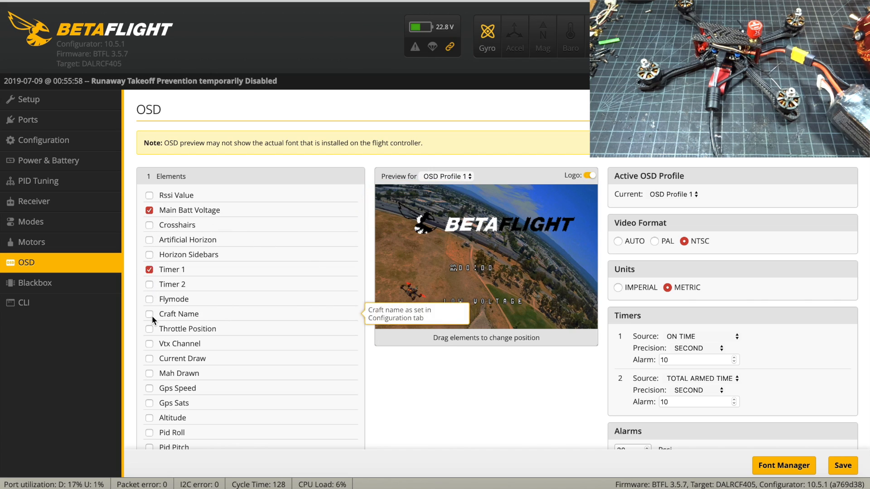
{"action": "left_click", "coordinate": [149, 328]}
{"action": "left_click", "coordinate": [149, 344]}
{"action": "left_click", "coordinate": [148, 360]}
{"action": "left_click", "coordinate": [150, 375]}
Step: Disable the Warnings OSD element and enable Avg Cell Voltage
{"action": "scroll", "coordinate": [250, 386], "scroll_direction": "down", "scroll_amount": 4}
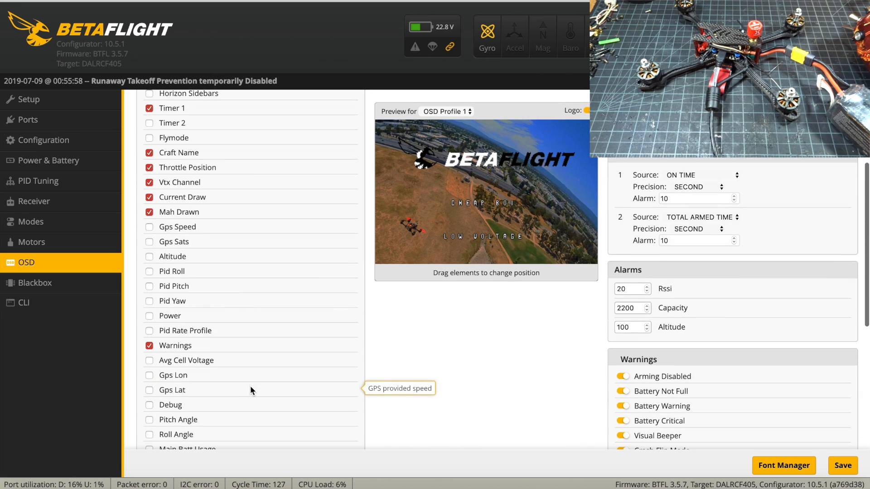
{"action": "left_click", "coordinate": [149, 345]}
{"action": "left_click", "coordinate": [149, 361]}
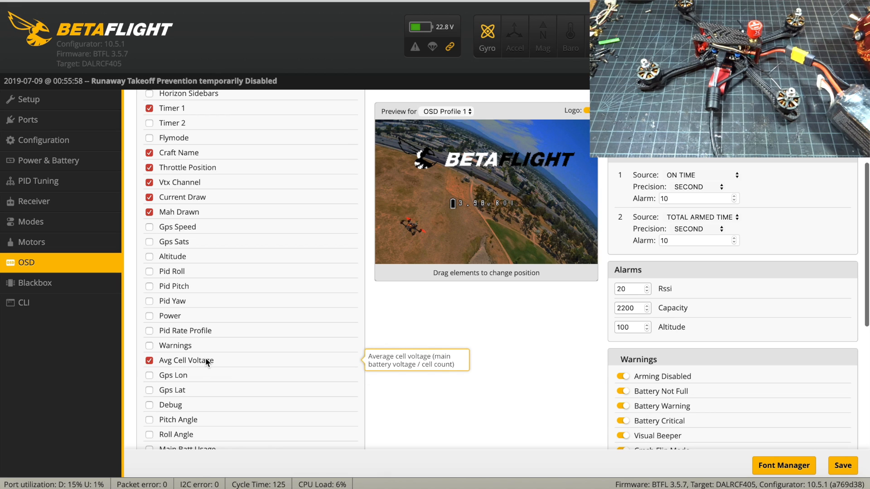
Step: Set Timer 1's source to TOTAL ARMED TIME and its alarm to 0
{"action": "scroll", "coordinate": [205, 361], "scroll_direction": "down", "scroll_amount": 2}
{"action": "scroll", "coordinate": [205, 361], "scroll_direction": "down", "scroll_amount": 4}
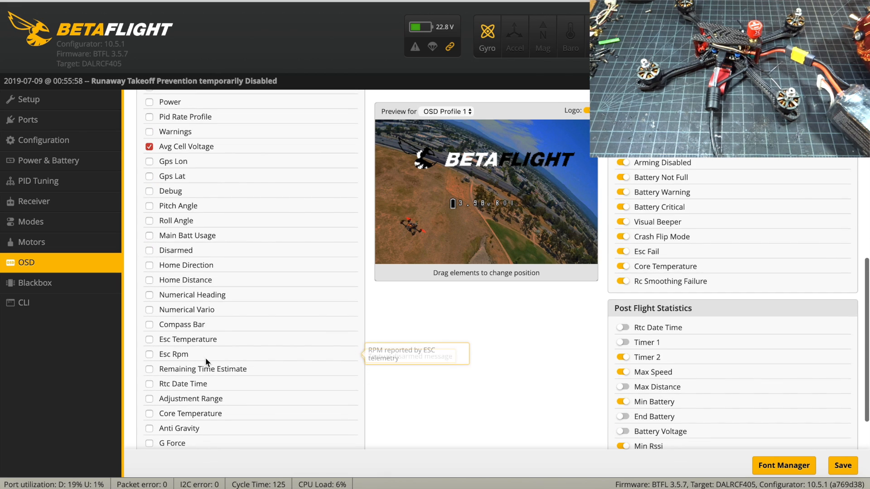
{"action": "scroll", "coordinate": [187, 320], "scroll_direction": "down", "scroll_amount": 1}
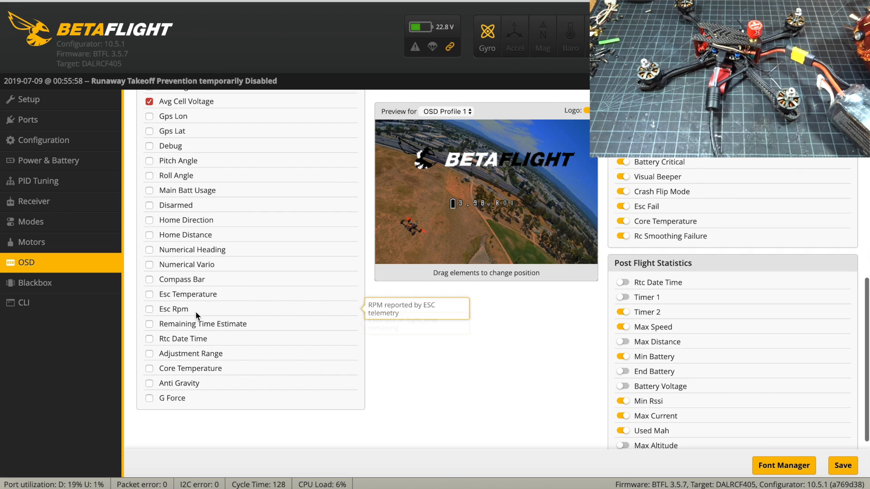
{"action": "scroll", "coordinate": [382, 333], "scroll_direction": "up", "scroll_amount": 8}
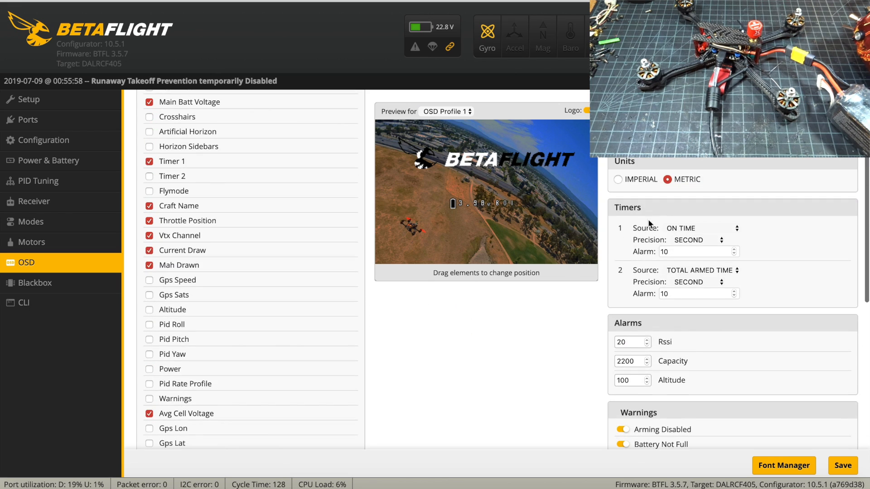
{"action": "left_click", "coordinate": [688, 226]}
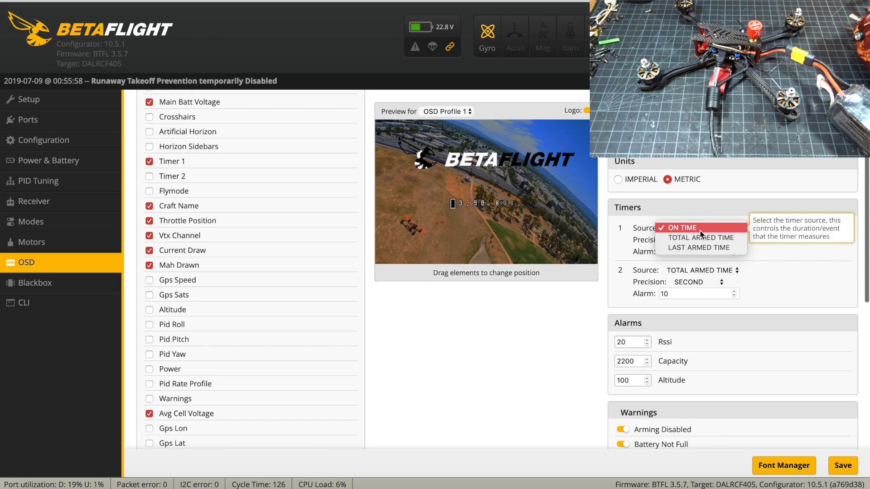
{"action": "left_click", "coordinate": [707, 237]}
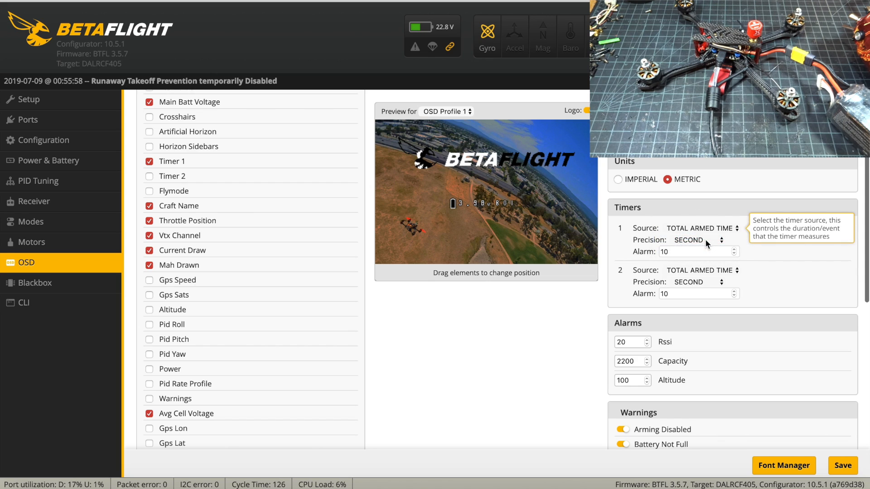
{"action": "left_click", "coordinate": [663, 251]}
{"action": "key", "text": "Delete"}
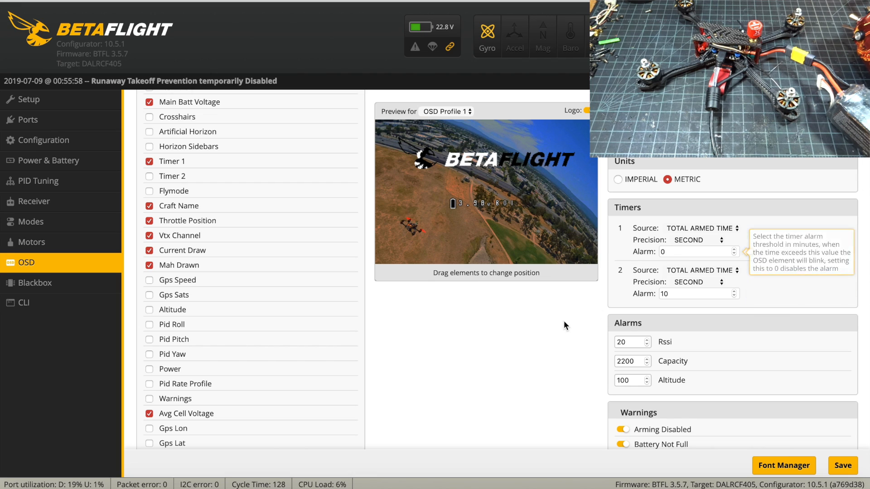
Step: In the OSD preview, place Avg Cell Voltage at the bottom centre, Craft Name at lower left, and Mah Drawn and Current Draw at lower right
{"action": "scroll", "coordinate": [514, 321], "scroll_direction": "up", "scroll_amount": 2}
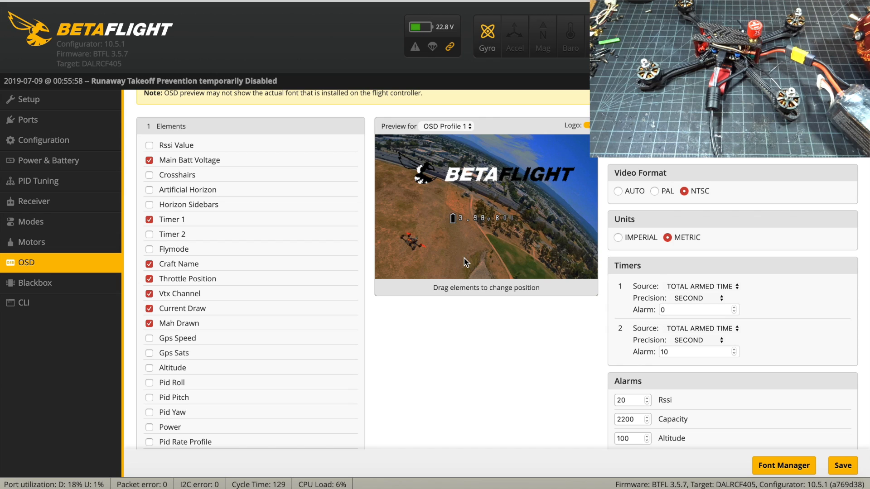
{"action": "left_click_drag", "start_coordinate": [455, 220], "coordinate": [384, 263]}
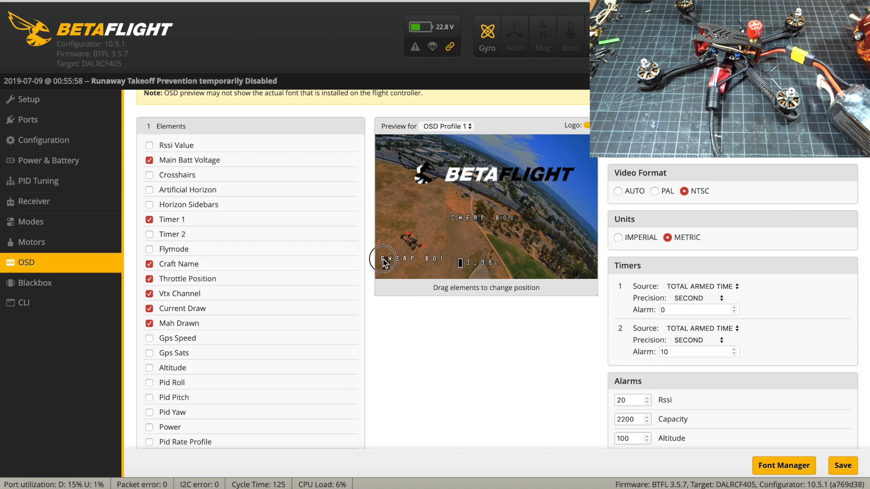
{"action": "left_click_drag", "start_coordinate": [458, 221], "coordinate": [572, 262]}
{"action": "left_click_drag", "start_coordinate": [510, 243], "coordinate": [561, 270]}
Step: Place Vtx Channel at the preview's upper right, Throttle Position upper left, Timer 1 below Craft Name and Main Batt Voltage below Avg Cell Voltage, and save
{"action": "scroll", "coordinate": [457, 233], "scroll_direction": "up", "scroll_amount": 1}
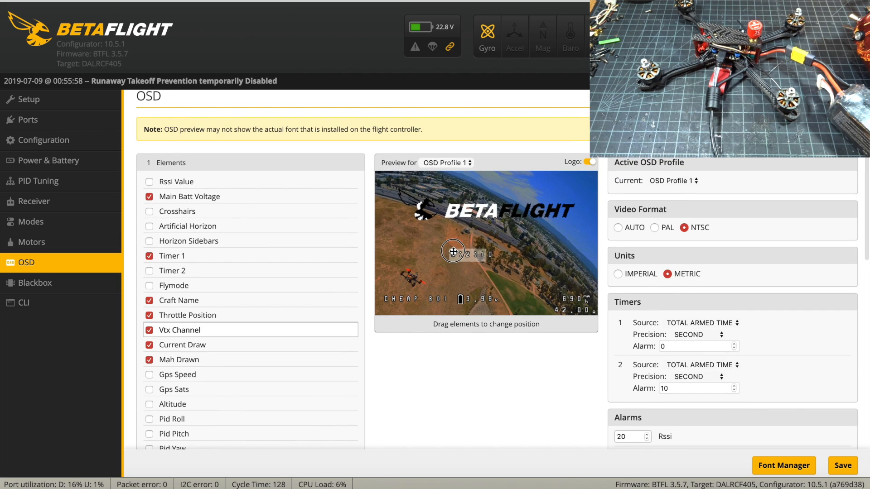
{"action": "left_click_drag", "start_coordinate": [457, 262], "coordinate": [381, 189]}
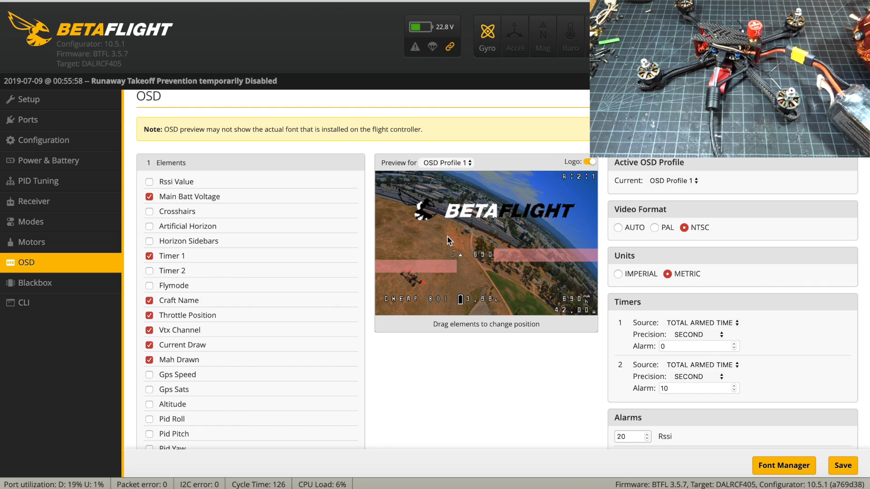
{"action": "left_click_drag", "start_coordinate": [451, 261], "coordinate": [383, 307]}
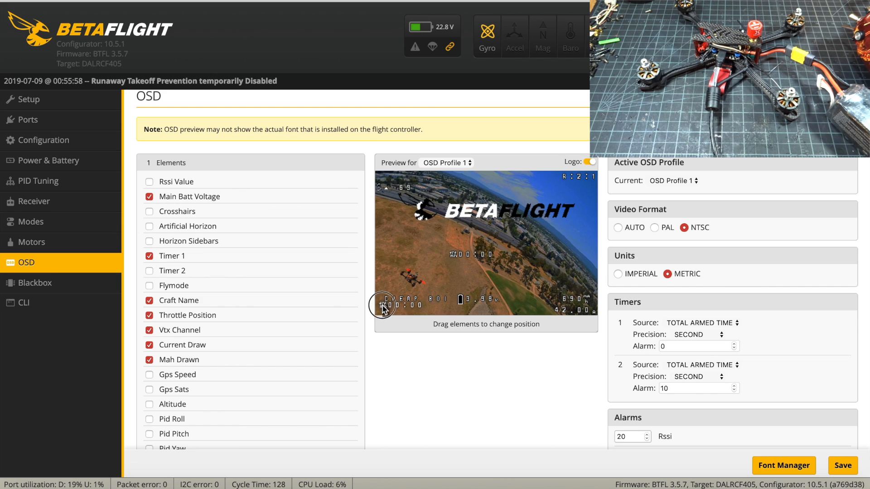
{"action": "left_click_drag", "start_coordinate": [454, 254], "coordinate": [467, 311]}
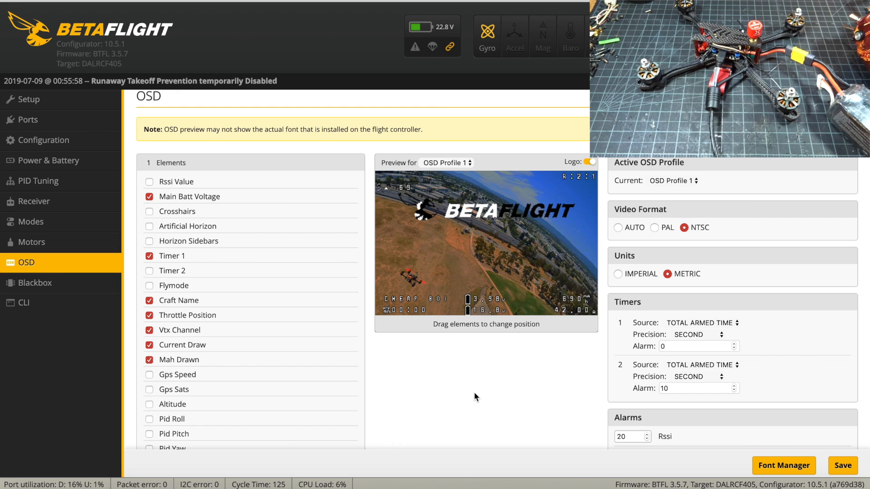
{"action": "left_click", "coordinate": [843, 467]}
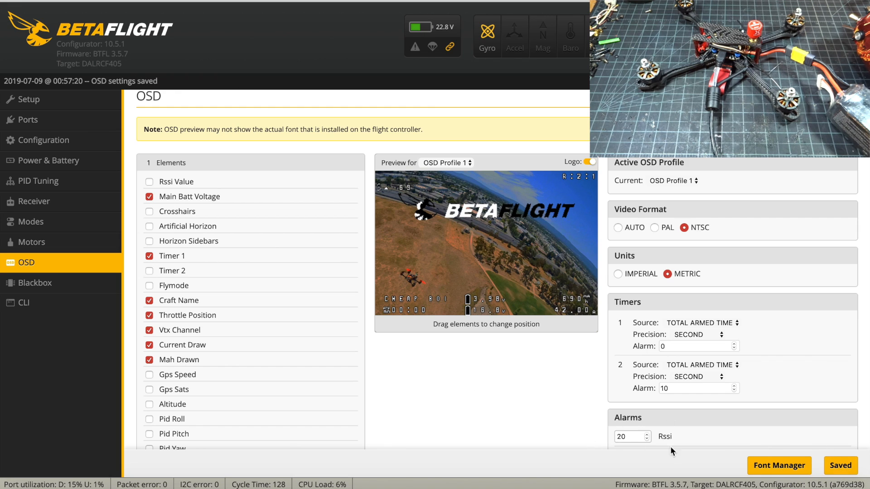
Step: Choose the Betaflight font preset in the OSD font manager and upload it to the flight controller
{"action": "left_click", "coordinate": [769, 468]}
{"action": "left_click", "coordinate": [536, 133]}
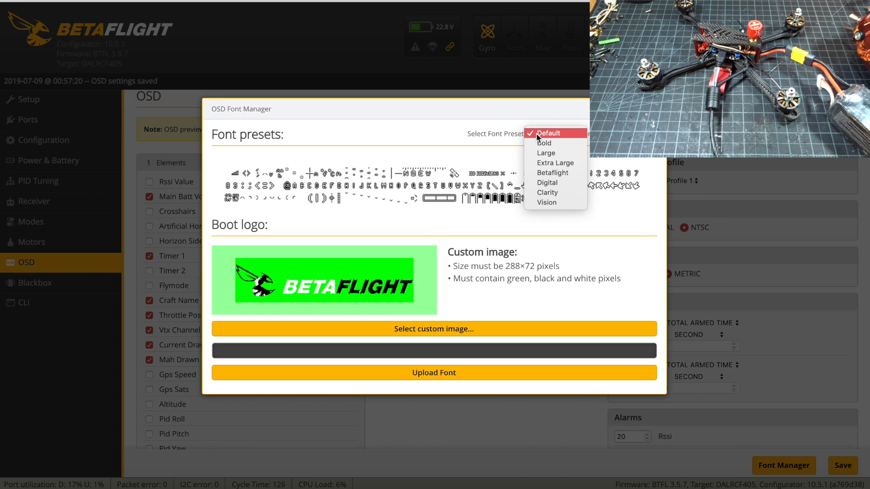
{"action": "left_click", "coordinate": [545, 173]}
{"action": "left_click", "coordinate": [425, 372]}
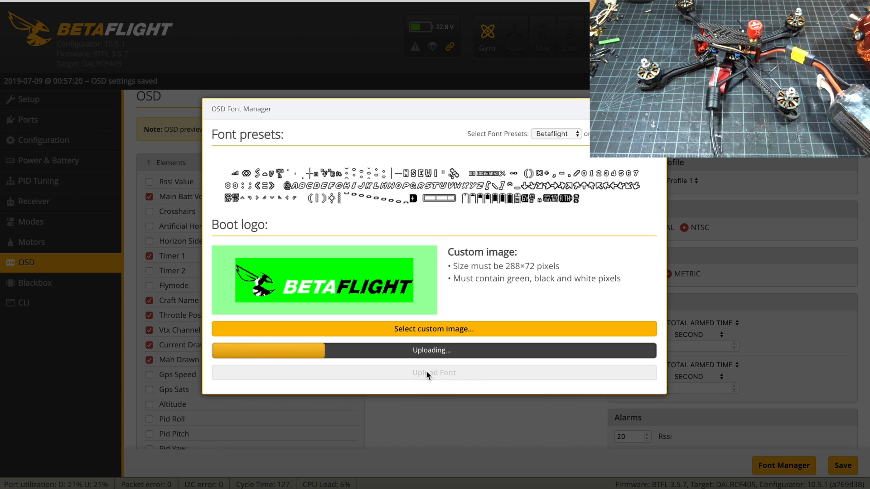